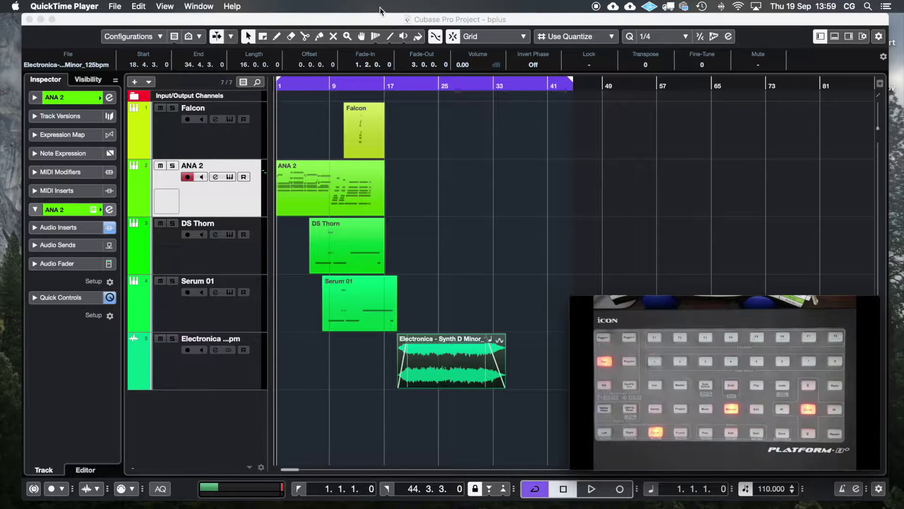
- Open Studio Setup to review the Mackie Control device and the addable remote types, leaving the dialog without applying changes
left_click(381, 20)
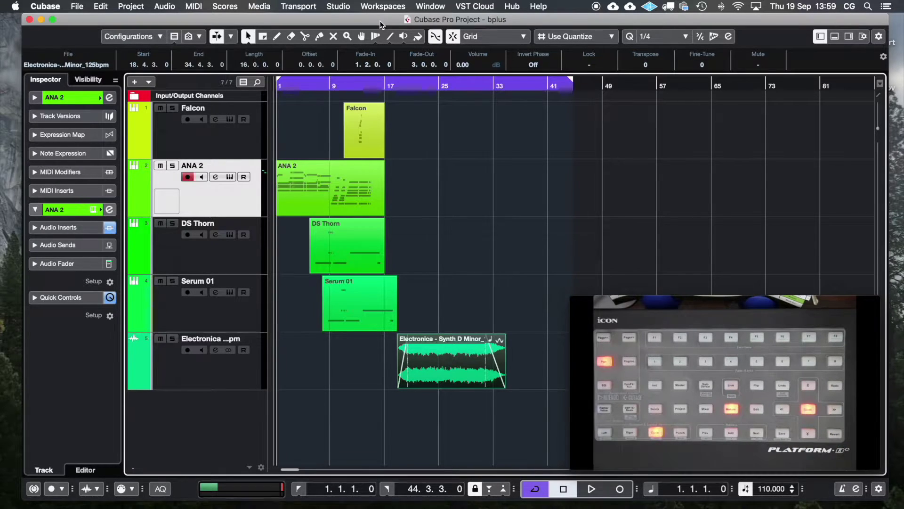
left_click(344, 7)
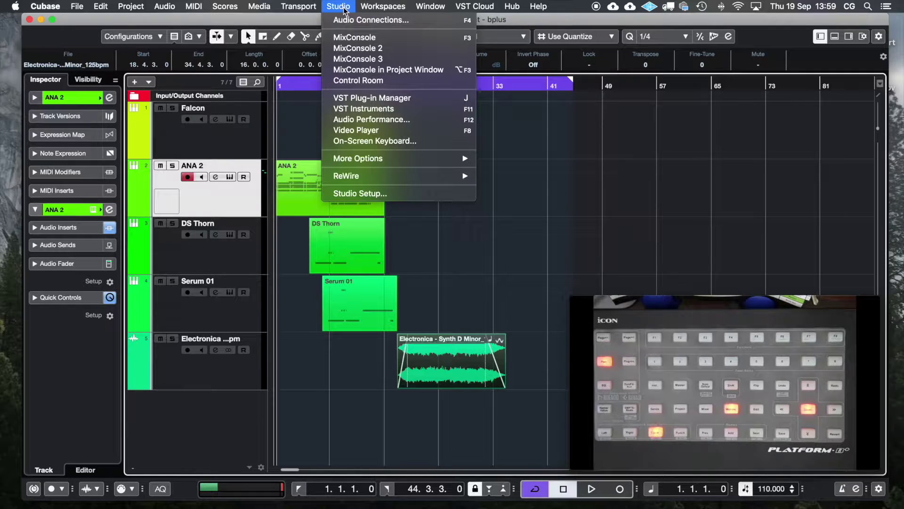
left_click(354, 191)
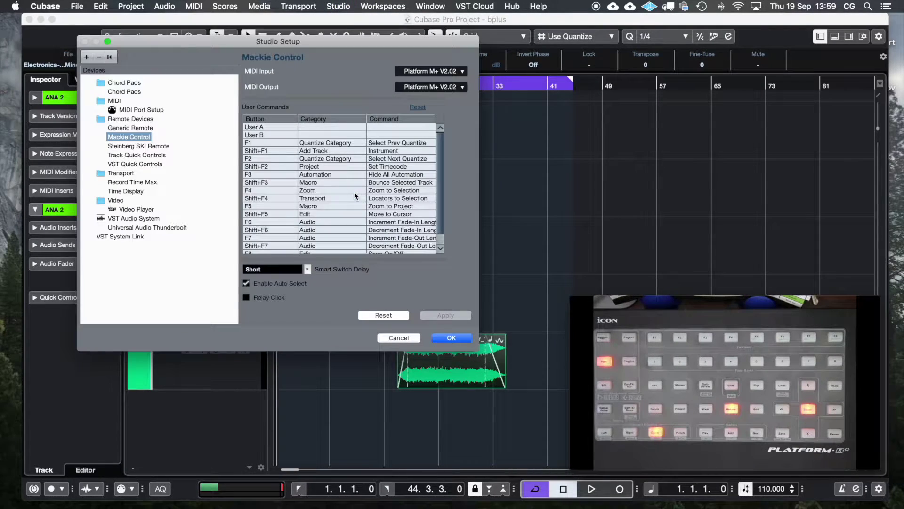
left_click(88, 56)
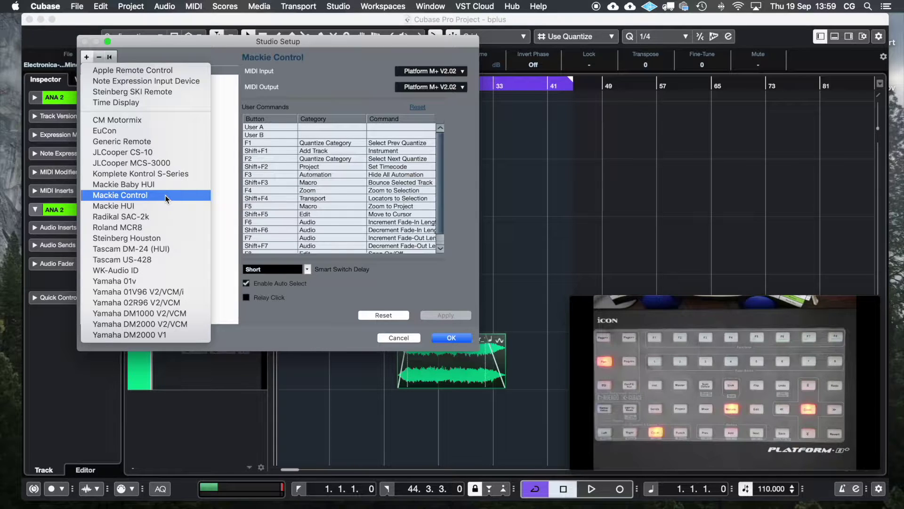
left_click(182, 196)
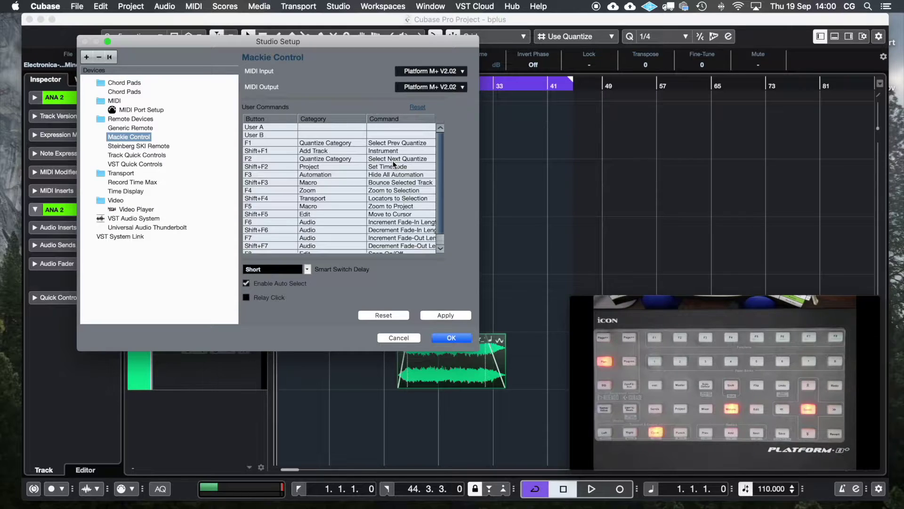
left_click(398, 338)
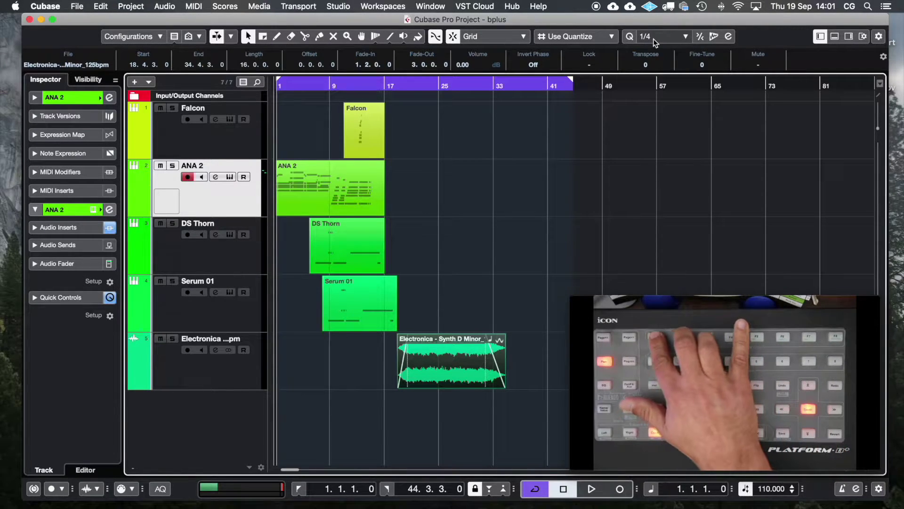
- Step through the project's quantize presets and set the value to 1/32
scroll(654, 38, "down", 1)
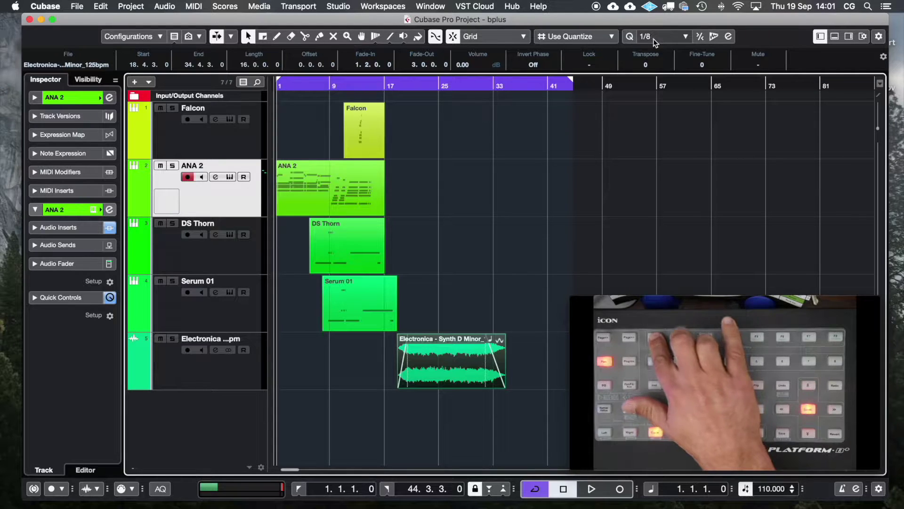
scroll(654, 39, "up", 1)
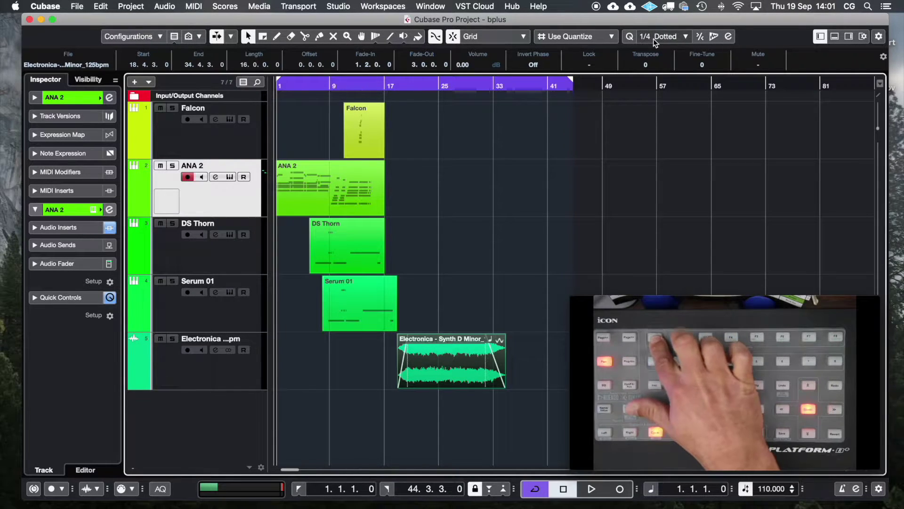
scroll(653, 39, "down", 4)
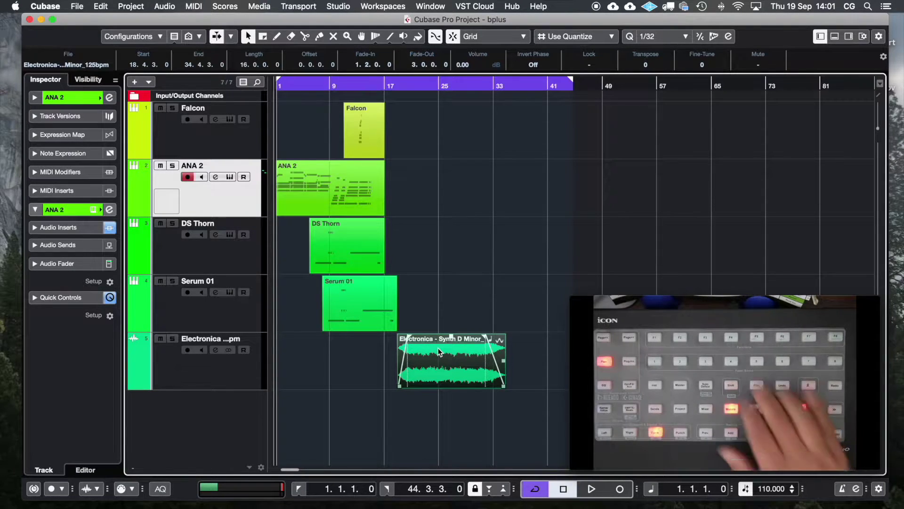
key("alt+s")
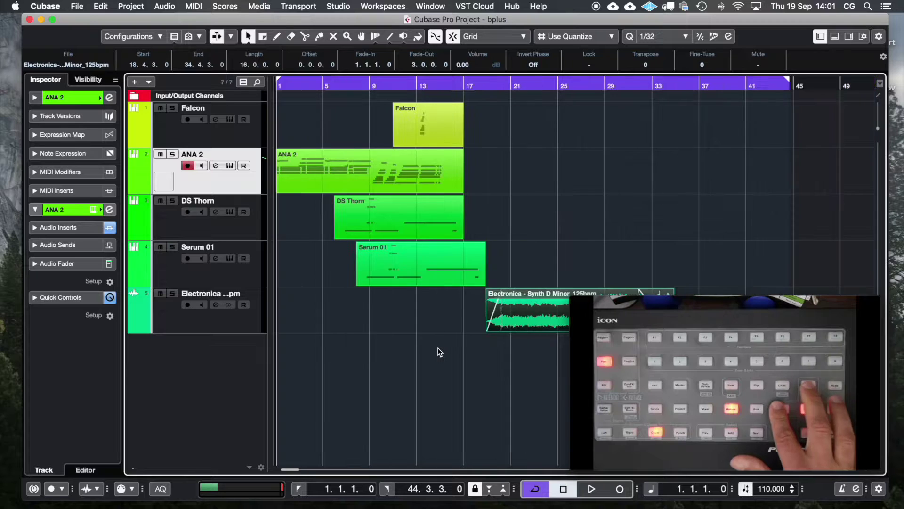
- Reopen Studio Setup and review the Mackie Control user commands assigned to F1 through Shift+F8
left_click(338, 6)
left_click(360, 194)
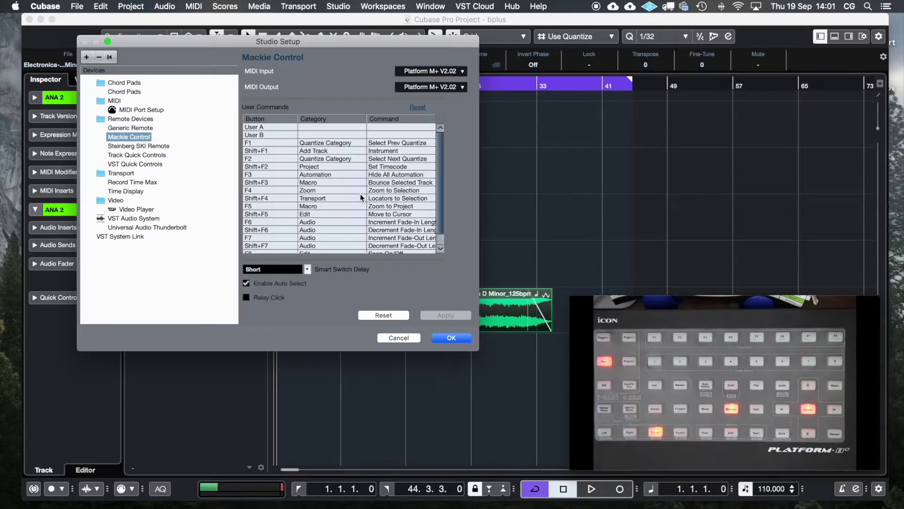
scroll(268, 154, "down", 1)
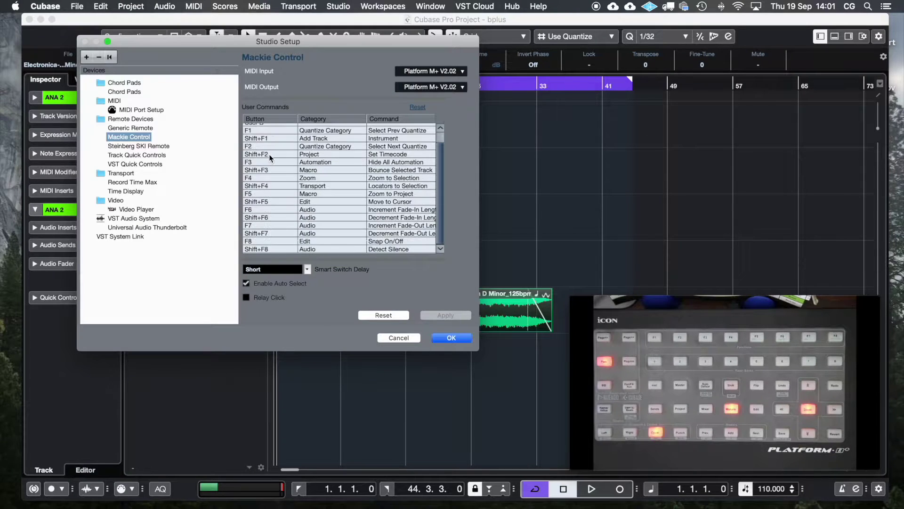
scroll(269, 143, "up", 1)
scroll(270, 143, "down", 1)
- Clear the Generic Remote setup by deleting the B+ Page 1 bank and every control from Pad 1 to Revert
left_click(137, 128)
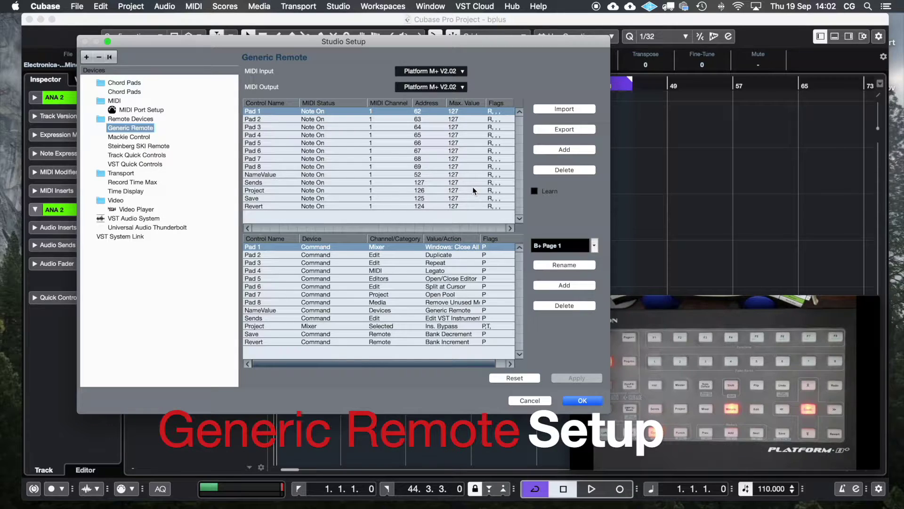
left_click(559, 308)
left_click(556, 171)
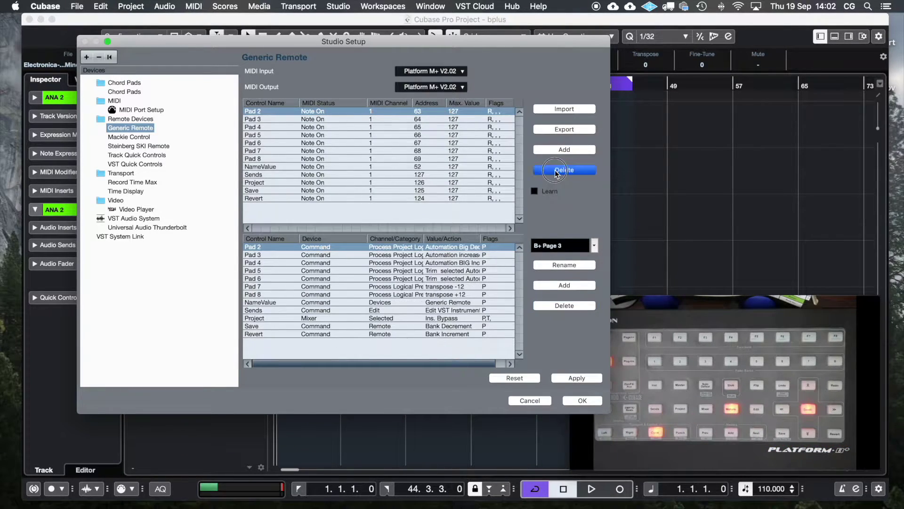
left_click(556, 172)
left_click(556, 172)
left_click(556, 172)
left_click(557, 172)
left_click(556, 173)
left_click(557, 173)
left_click(556, 173)
left_click(556, 173)
left_click(556, 173)
left_click(556, 173)
left_click(556, 172)
left_click(556, 172)
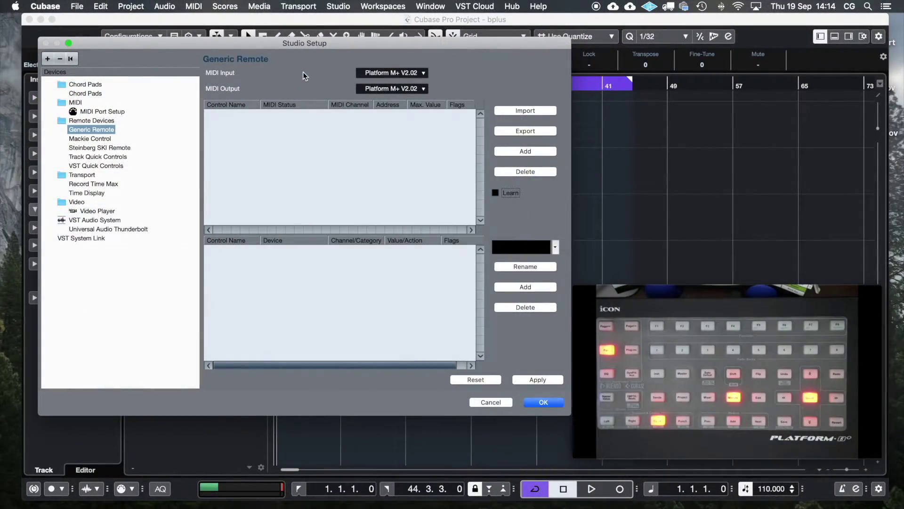
- Check that the Generic Remote's MIDI Input and MIDI Output are both assigned to Platform M+ V2.02
left_click(426, 74)
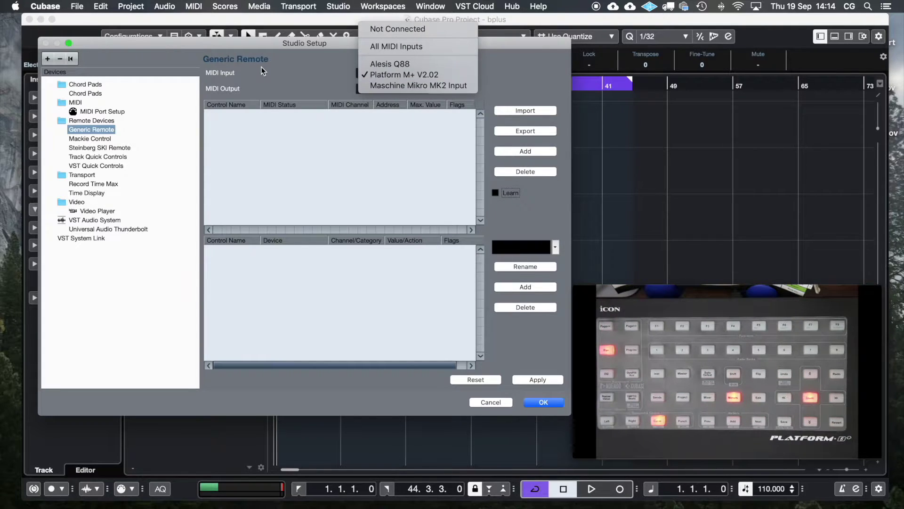
left_click(404, 113)
left_click(425, 90)
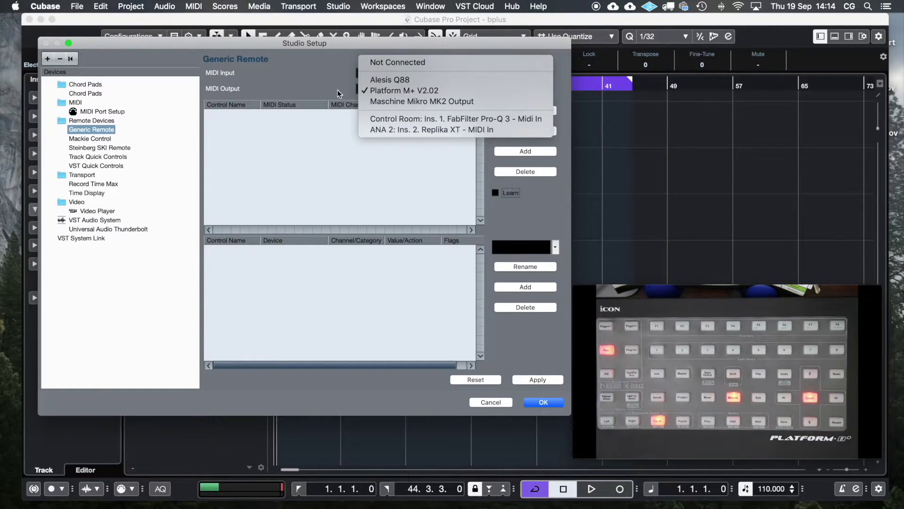
left_click(299, 93)
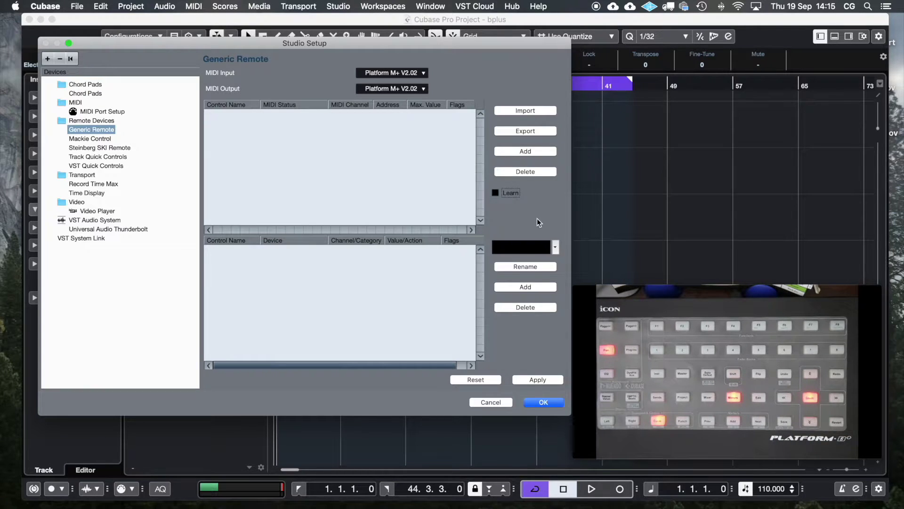
- Add a Generic Remote control, enable Learn to capture the first controller button, and name the control Pad 1
left_click(529, 151)
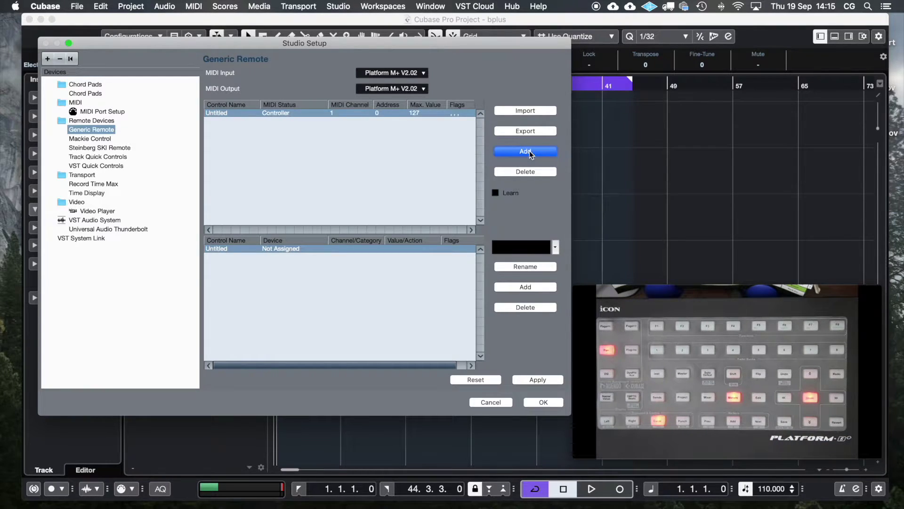
left_click(495, 193)
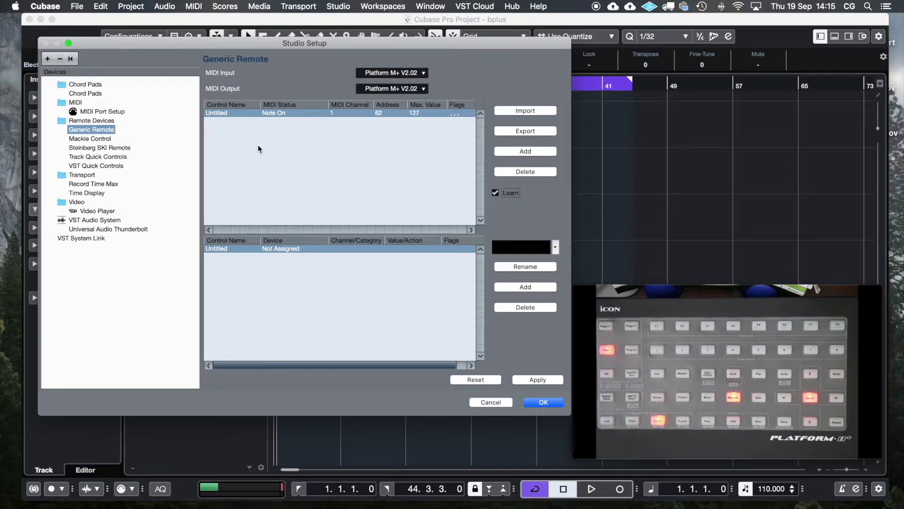
double_click(222, 111)
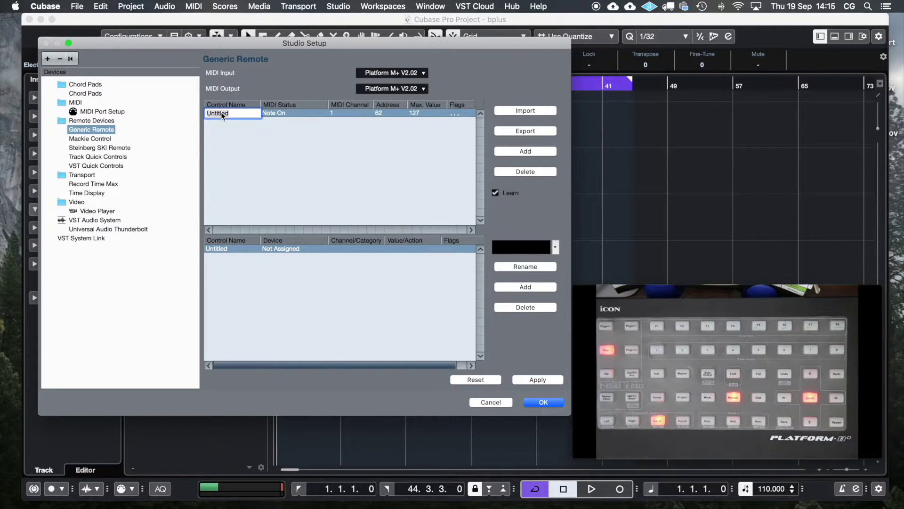
type("Pad 1")
key("Return")
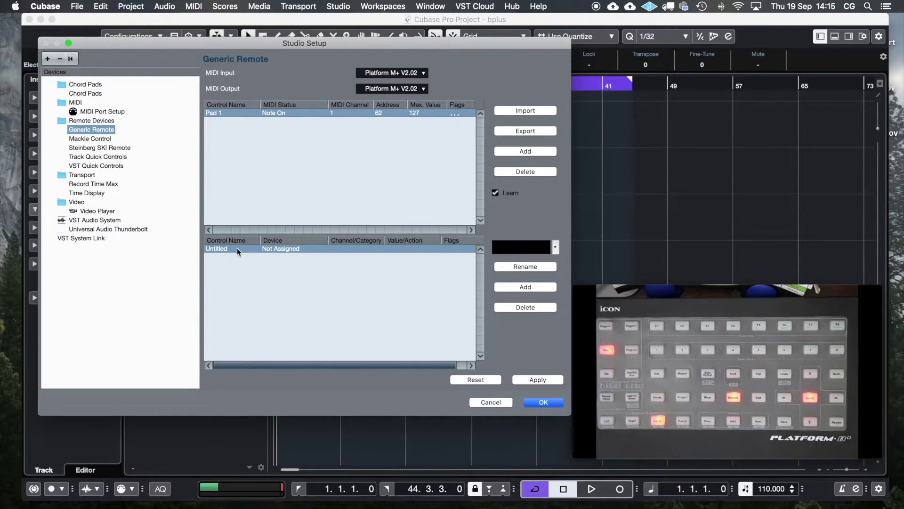
- Assign Pad 1 to the Command device with category Add Track and action Audio
left_click(292, 250)
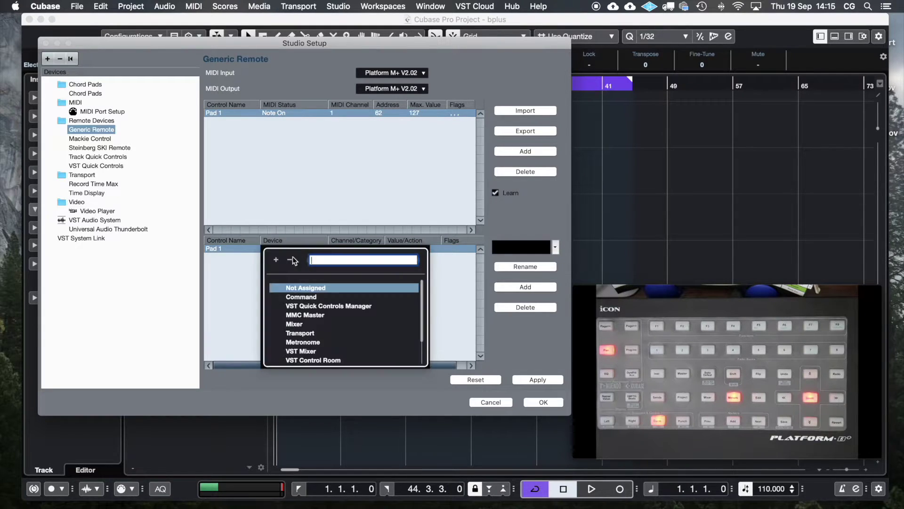
left_click(302, 297)
left_click(359, 247)
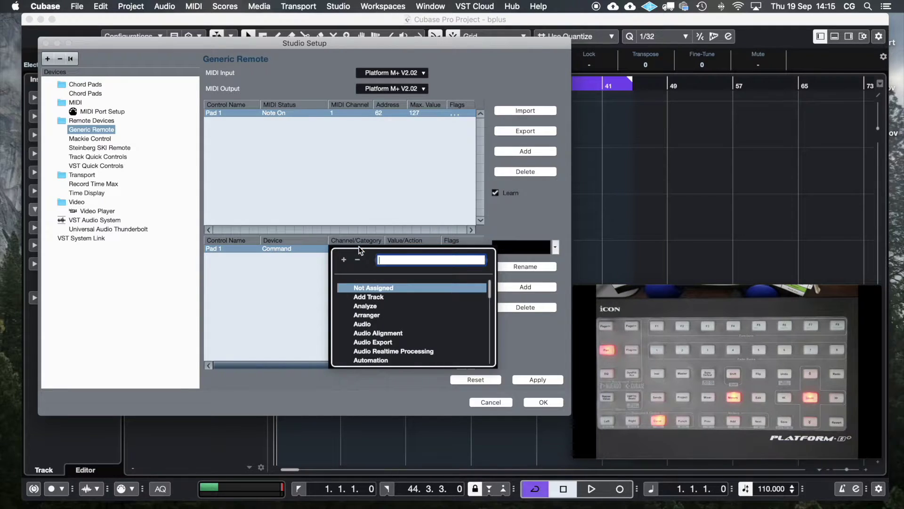
left_click(366, 297)
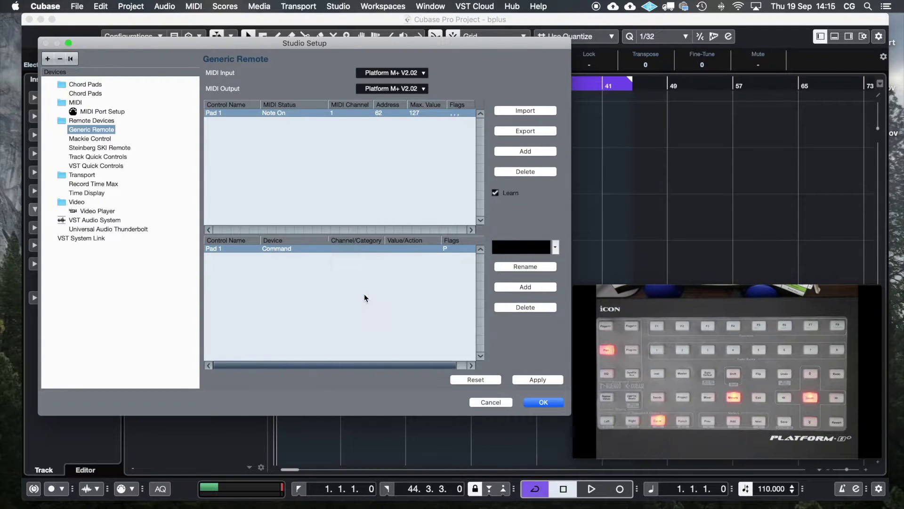
left_click(409, 251)
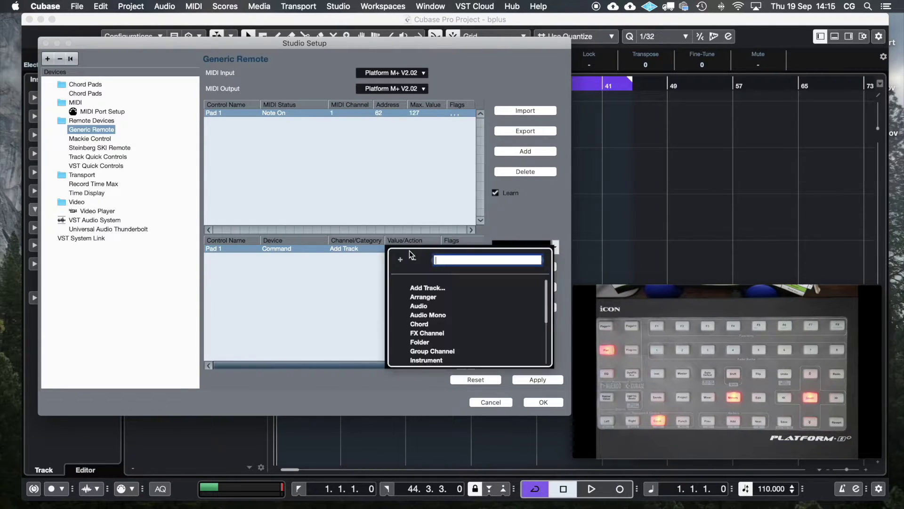
double_click(418, 307)
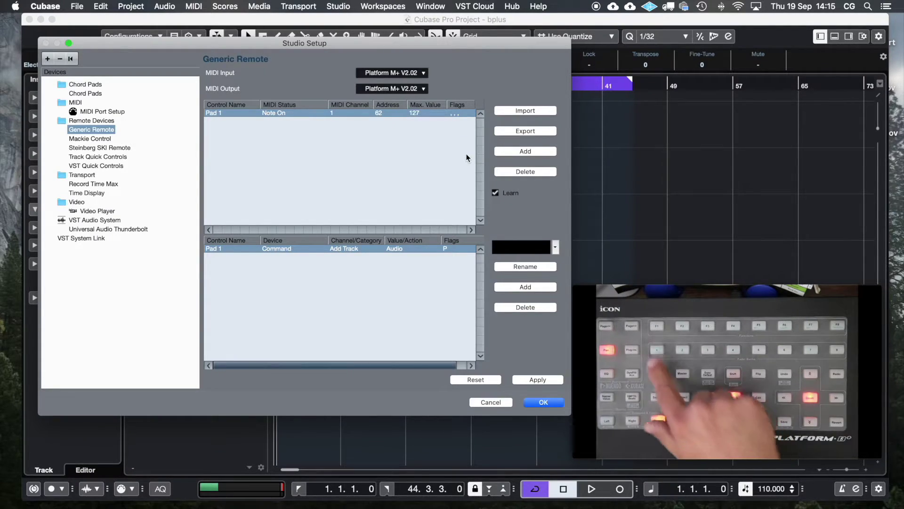
- Add six more controls to the Generic Remote list for the remaining controller buttons
left_click(526, 151)
left_click(526, 152)
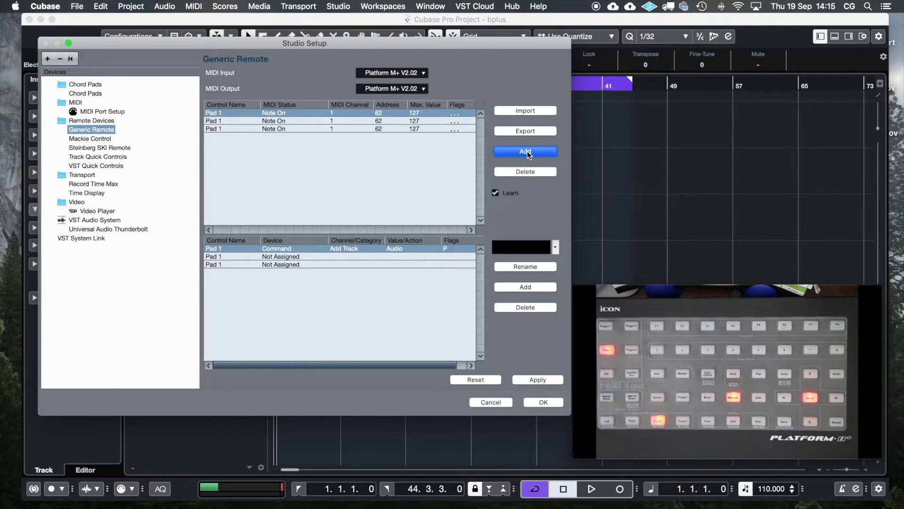
left_click(526, 152)
left_click(526, 151)
left_click(526, 151)
left_click(526, 152)
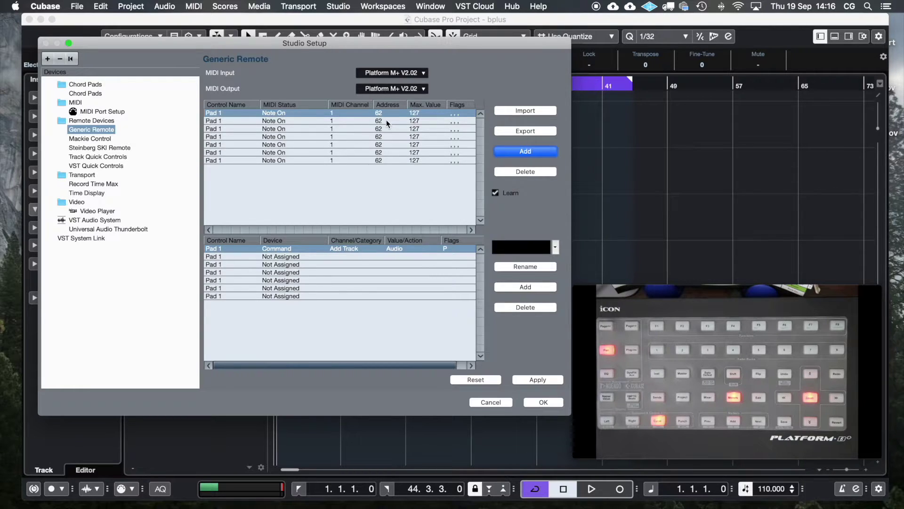
- Select the second and third control rows for learning controller buttons and open the second control's name for editing
left_click(289, 120)
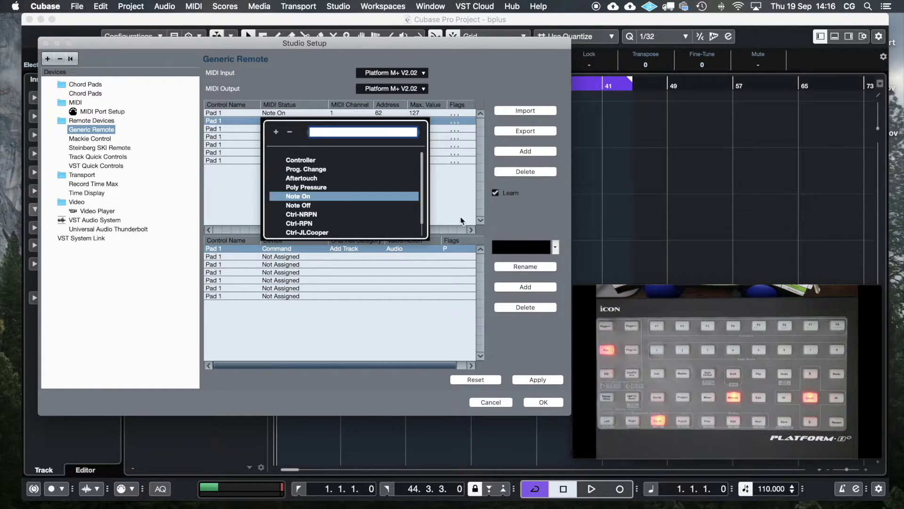
left_click(453, 193)
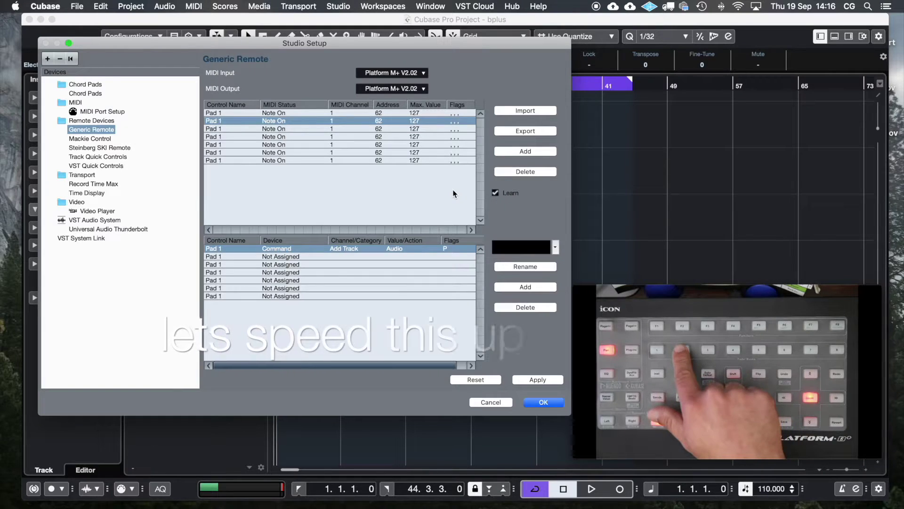
left_click(289, 129)
left_click(295, 179)
double_click(213, 121)
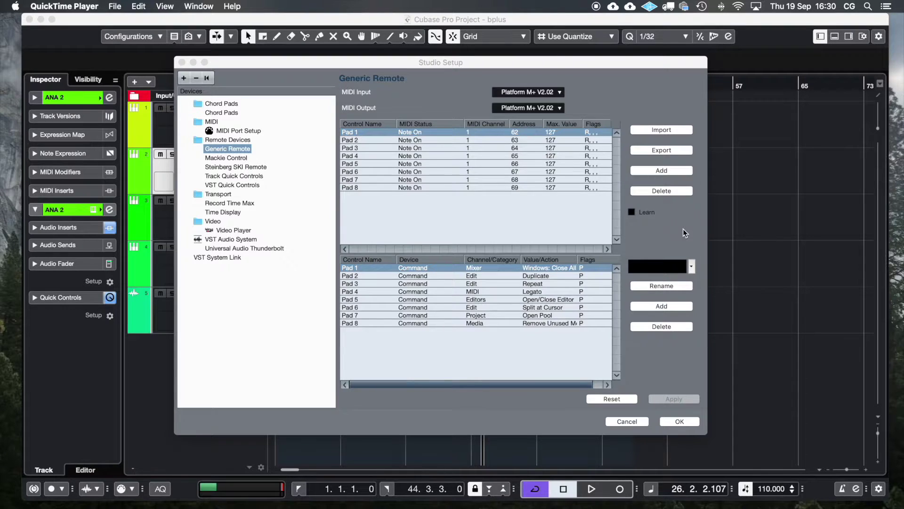
- Compare the Mackie Control page briefly and add a new bank to the Generic Remote for Pads 1 to 8
left_click(230, 159)
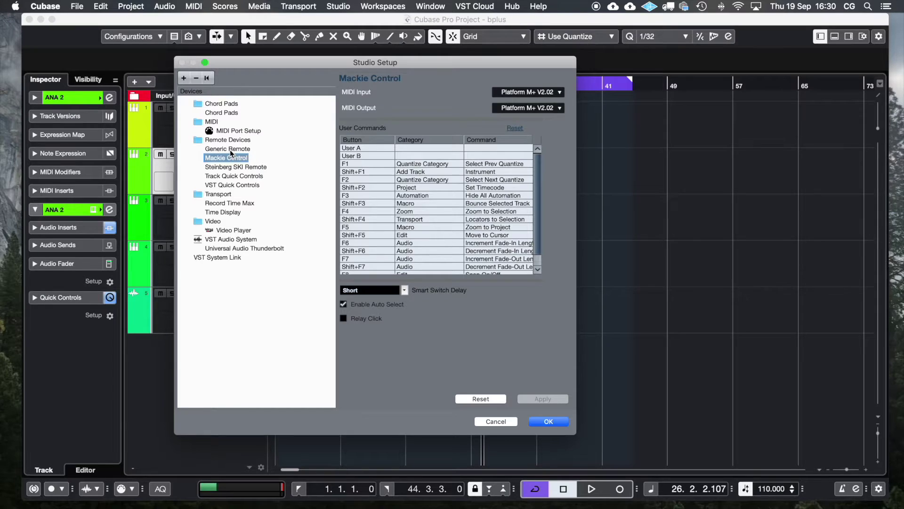
left_click(230, 149)
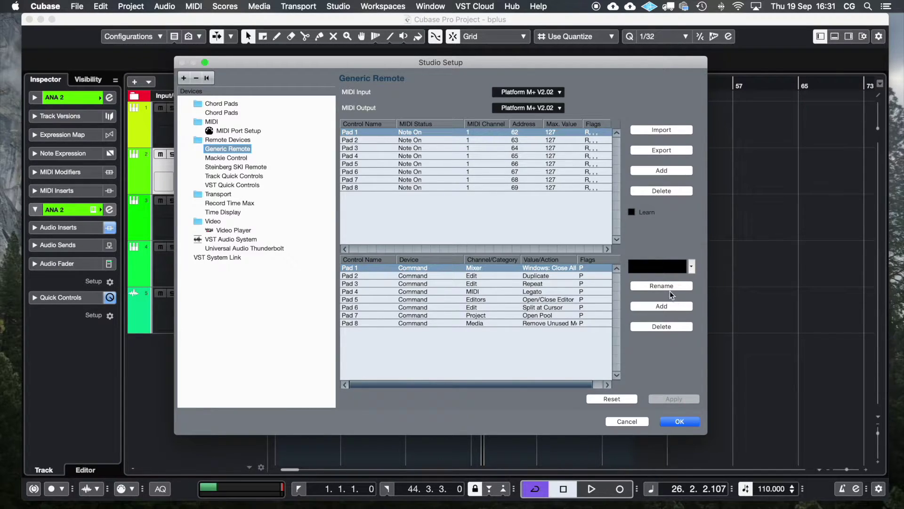
left_click(666, 306)
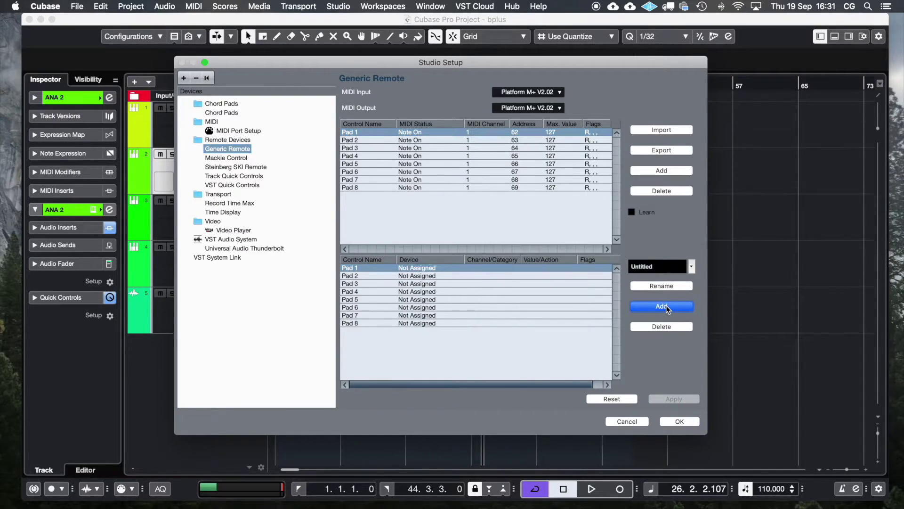
- Select the bank that holds the existing pad commands and rename it page 1
left_click(691, 264)
left_click(675, 249)
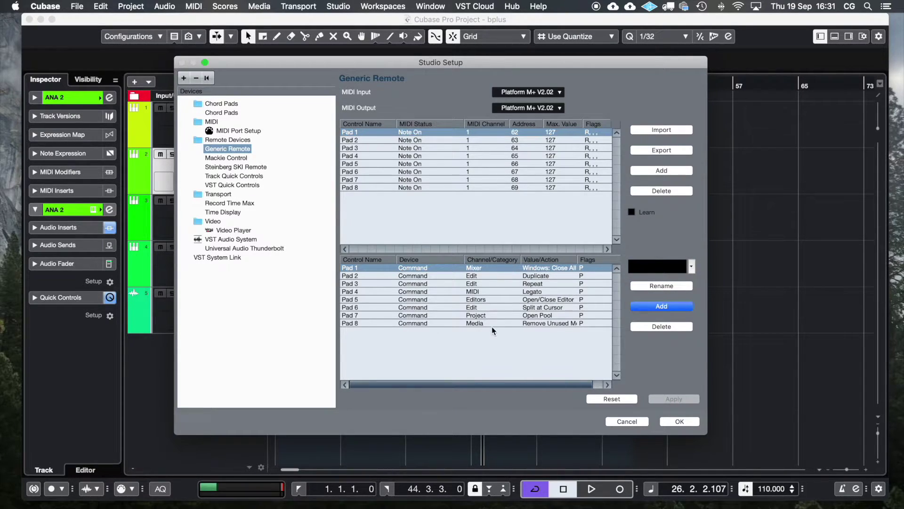
left_click(660, 285)
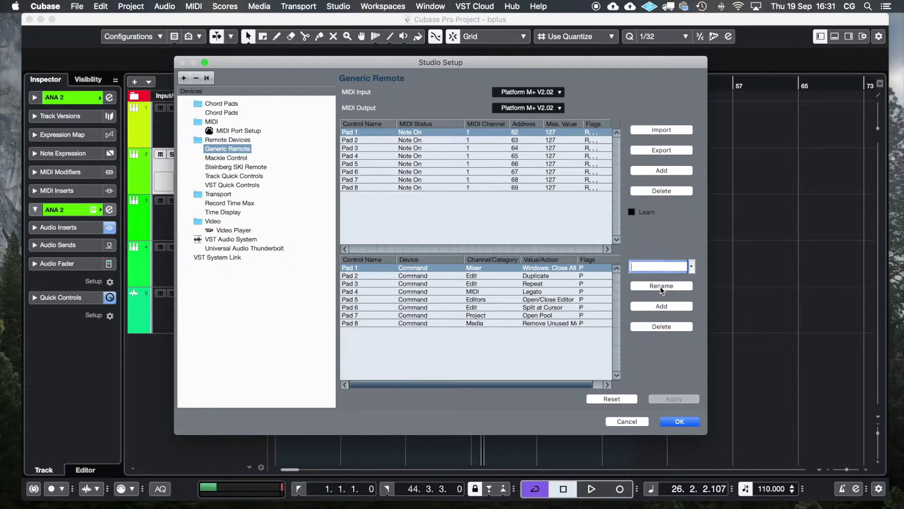
type("page 1")
key("Return")
- Rename the Untitled bank page 2 and compare its pad assignments with those of page 1
left_click(691, 265)
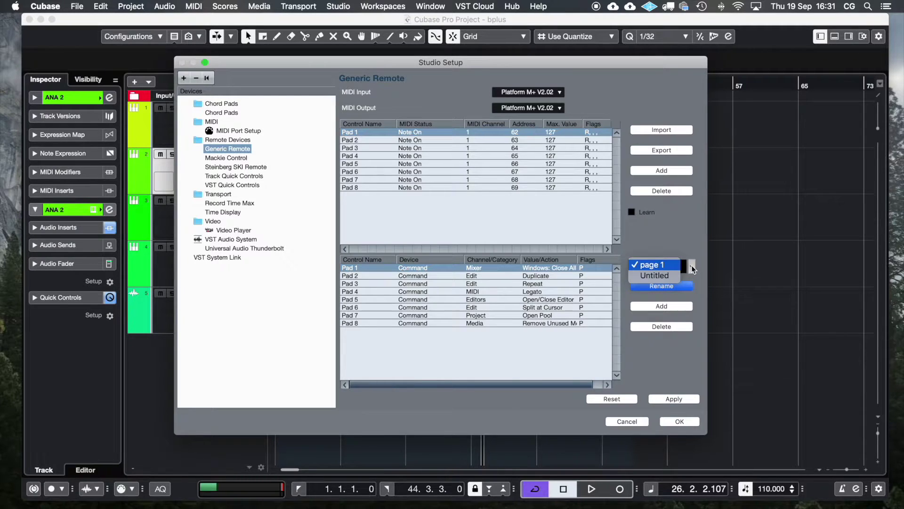
left_click(673, 276)
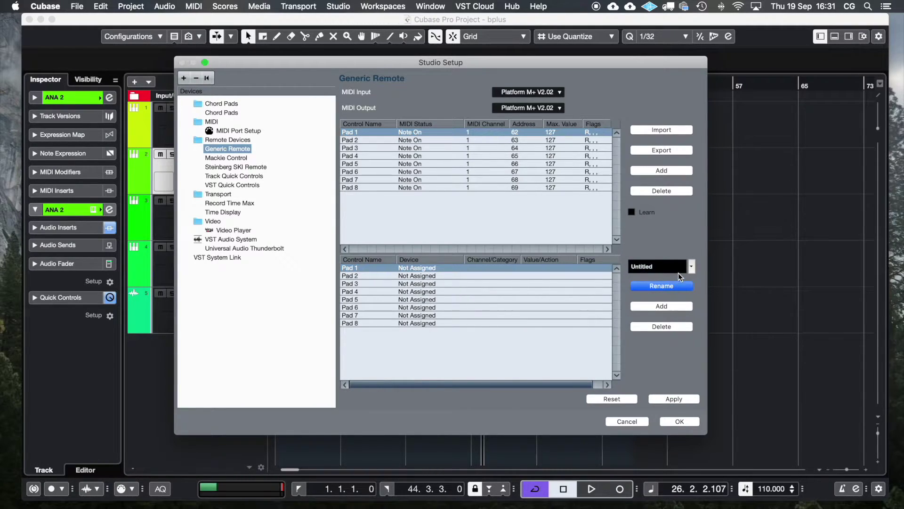
left_click(661, 288)
type("page 2")
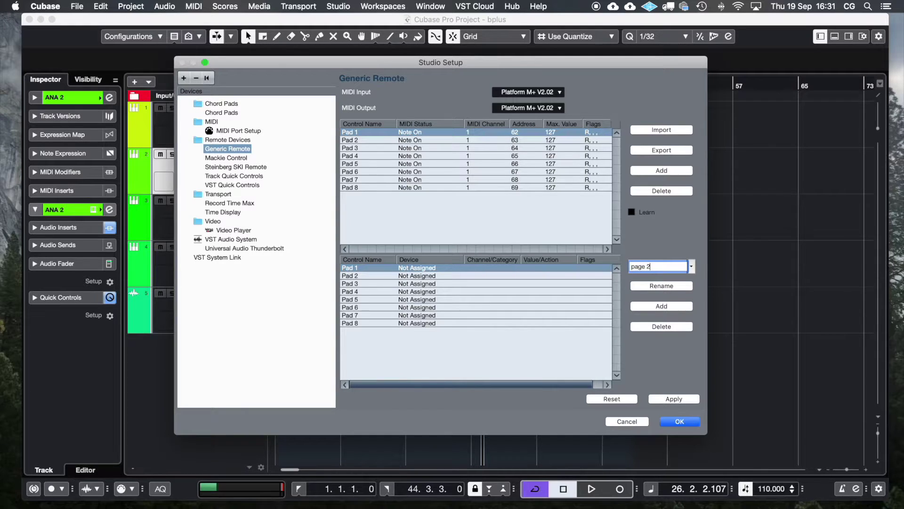
key("Return")
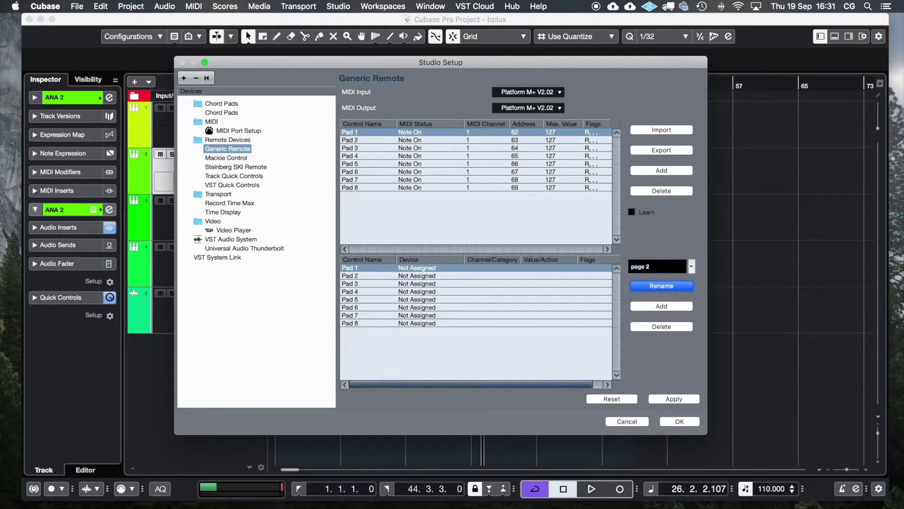
left_click(693, 265)
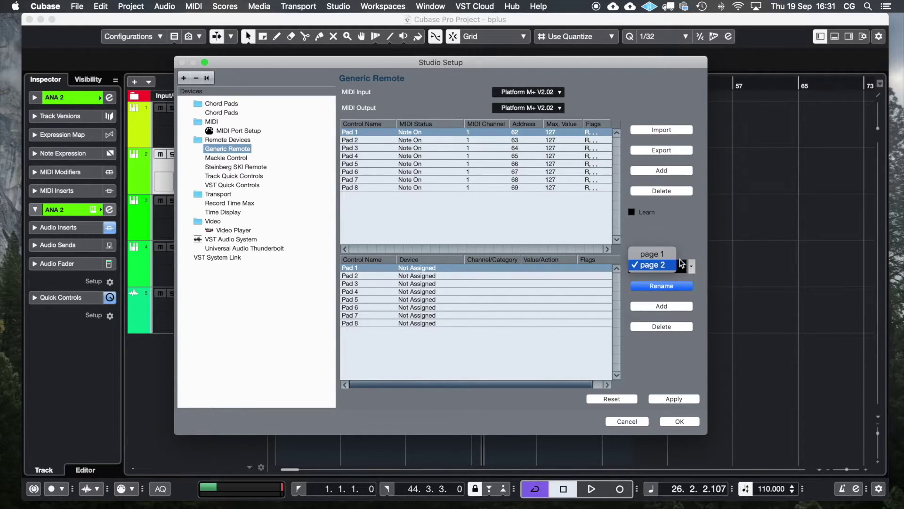
left_click(674, 256)
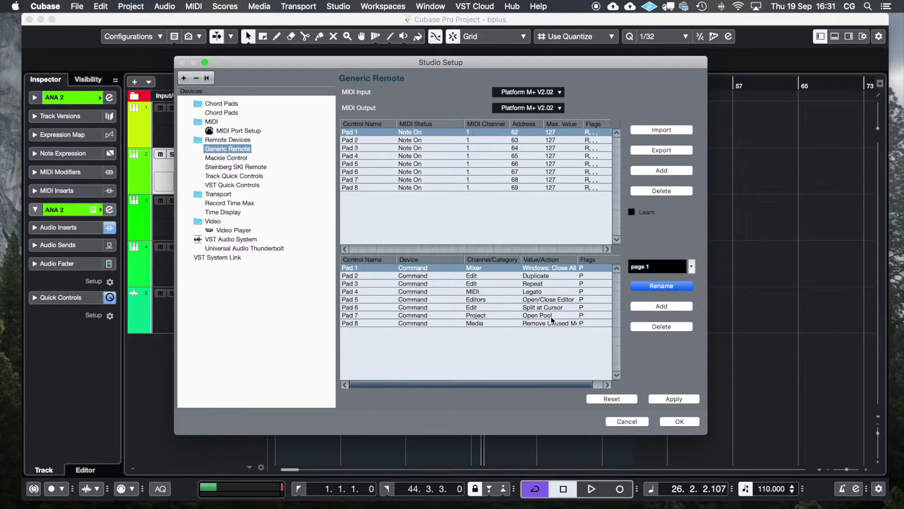
left_click(693, 267)
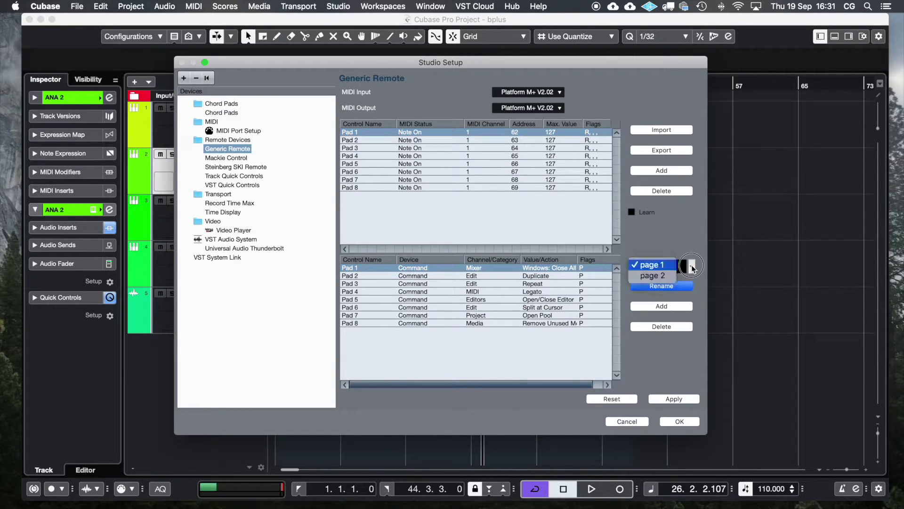
left_click(665, 275)
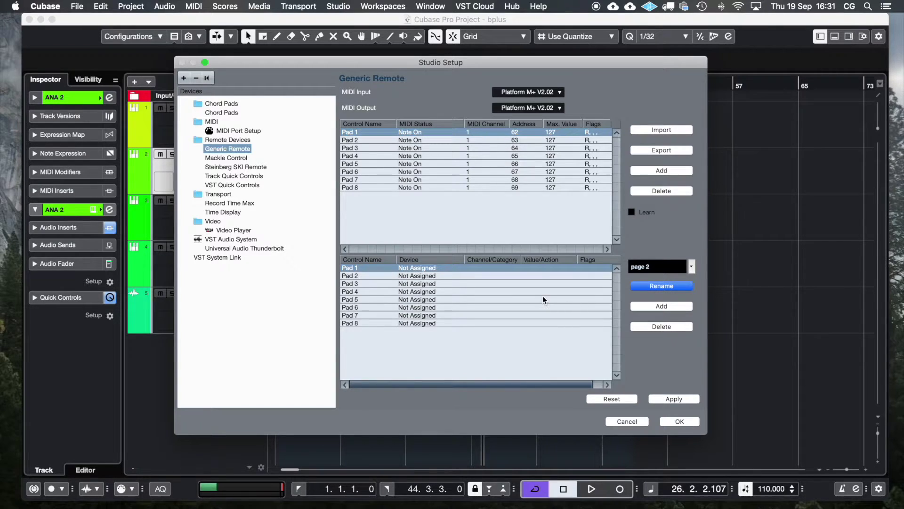
- Add further untitled banks to the Generic Remote and delete the surplus one
left_click(674, 306)
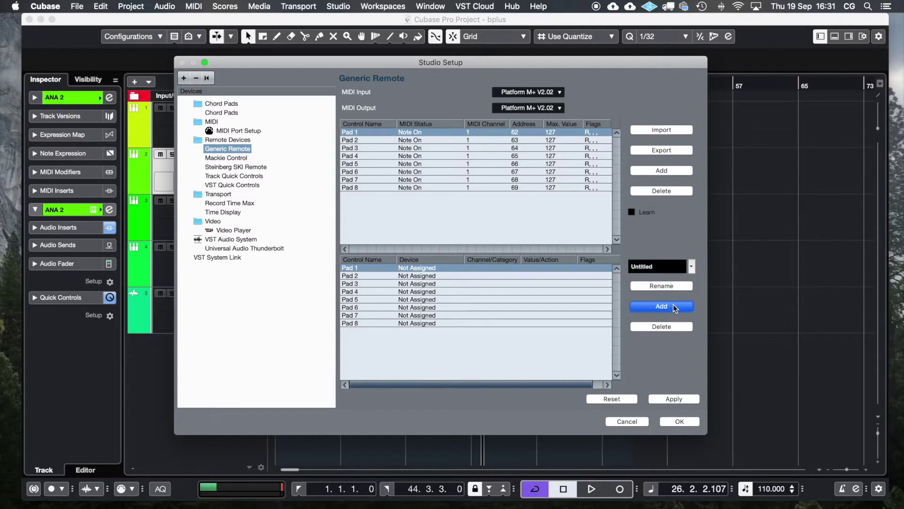
left_click(691, 266)
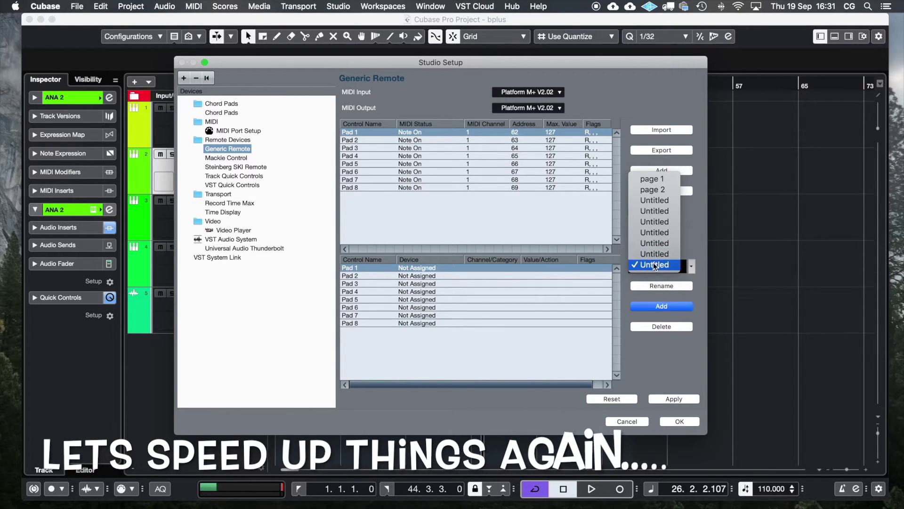
left_click(657, 335)
left_click(662, 326)
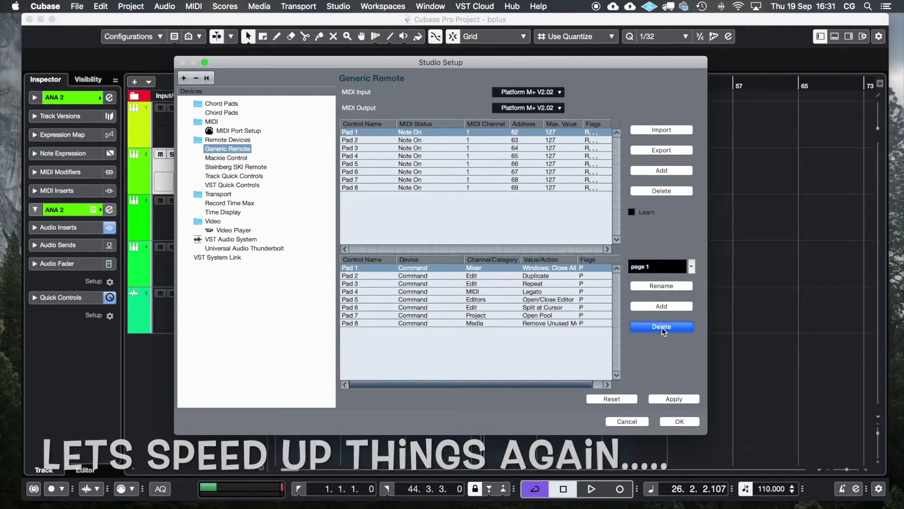
- Rename the remaining untitled banks in sequence up to page 10 and return to page 1
left_click(691, 266)
left_click(666, 275)
left_click(691, 267)
left_click(659, 238)
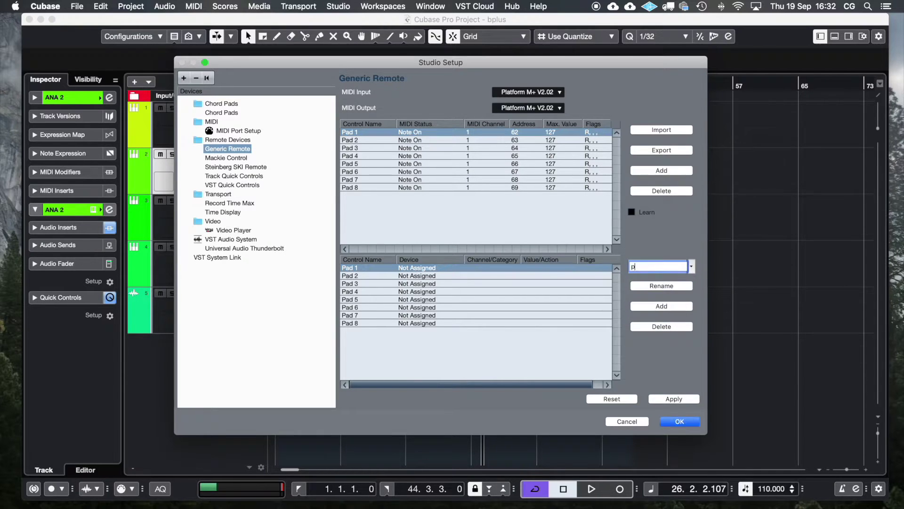
left_click(662, 285)
type("page 10")
key("Return")
left_click(690, 266)
left_click(673, 259)
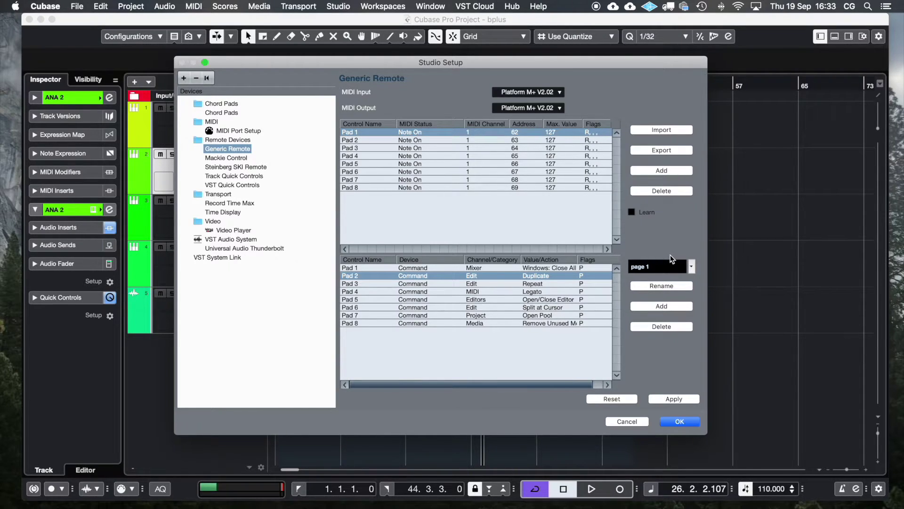
- Review the list of banks and compare the pad assignments on pages 1, 2 and 3
left_click(691, 268)
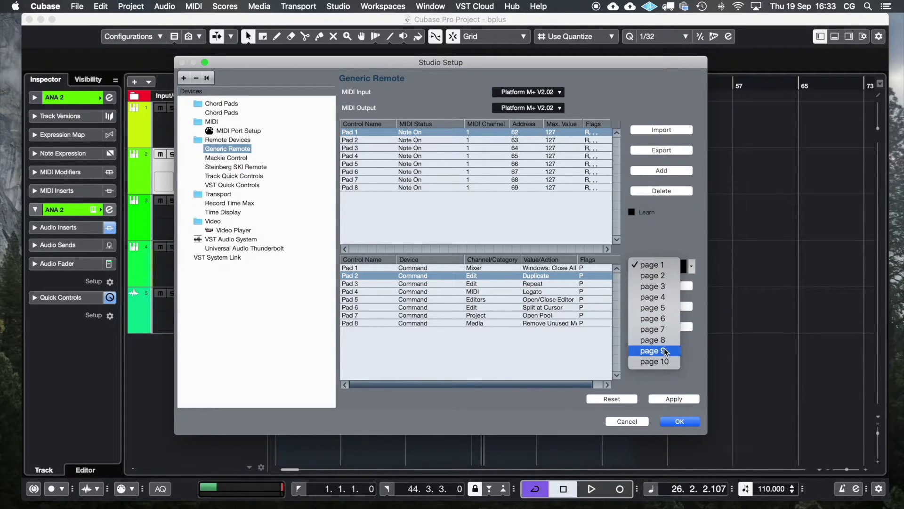
left_click(661, 264)
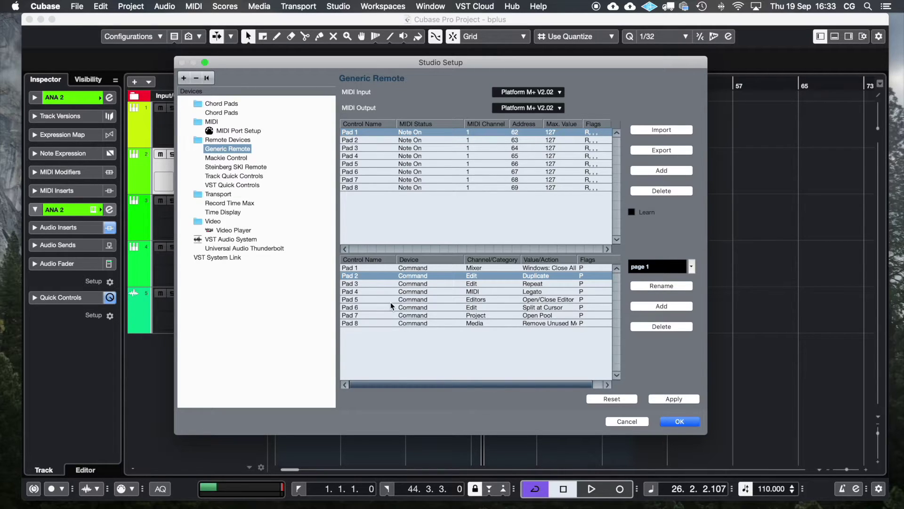
left_click(693, 266)
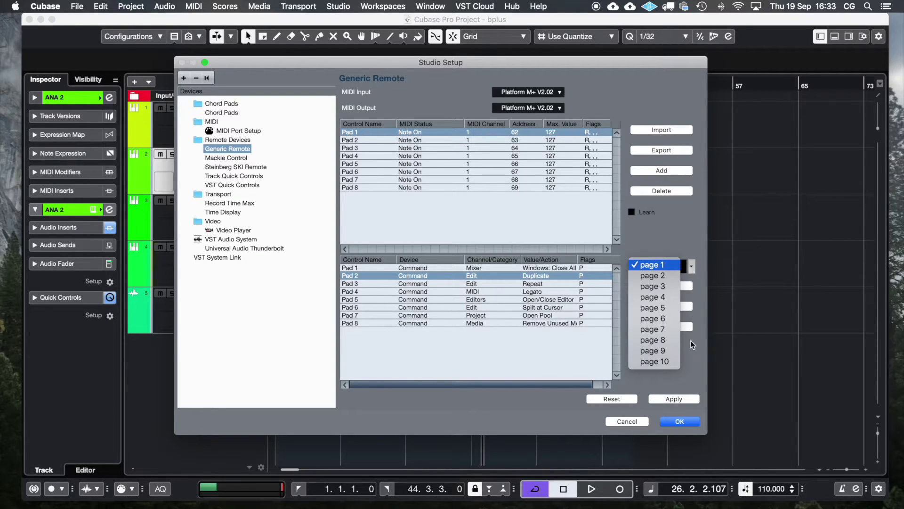
left_click(689, 352)
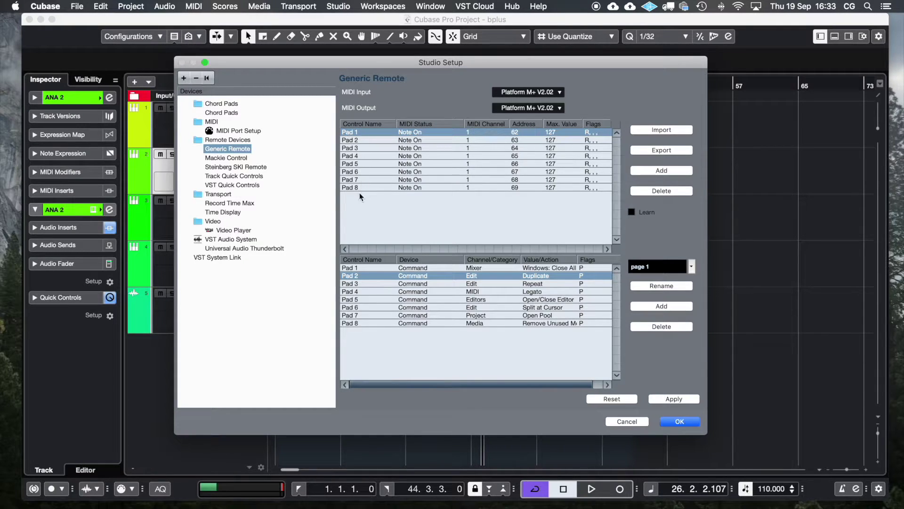
left_click(695, 264)
left_click(650, 278)
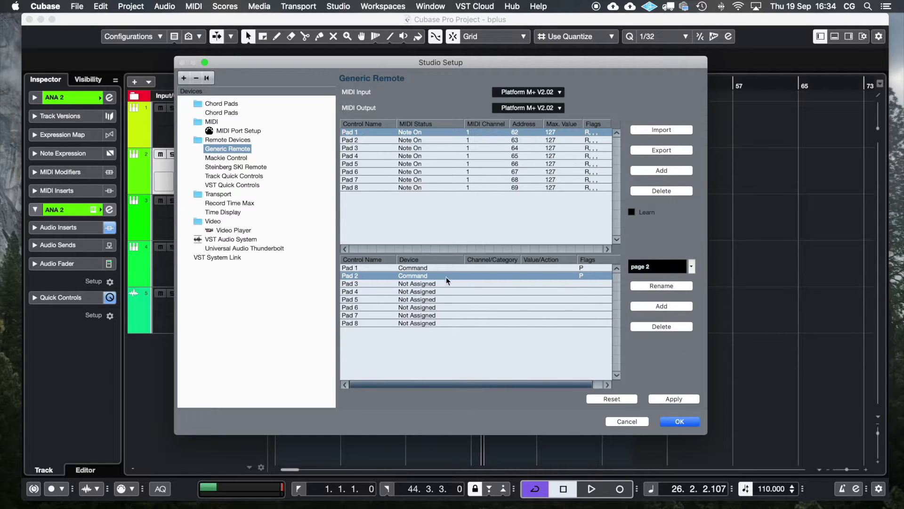
left_click(691, 267)
left_click(671, 277)
left_click(690, 266)
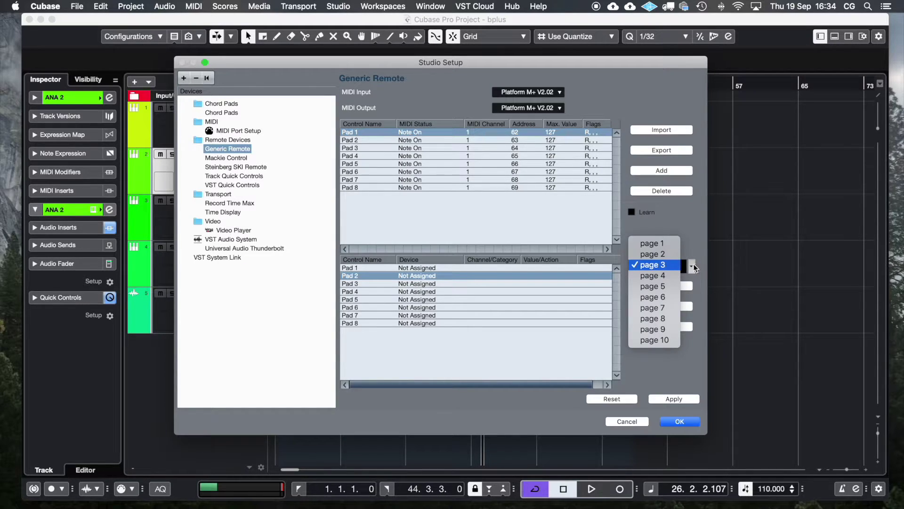
left_click(665, 246)
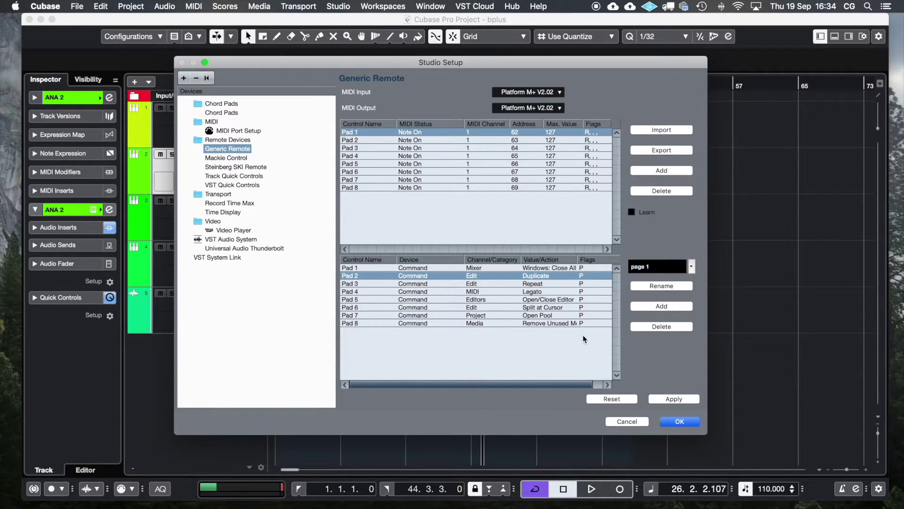
- Apply and close the Studio Setup, and open the floating Generic Remote window over the empty part of the project
left_click(674, 399)
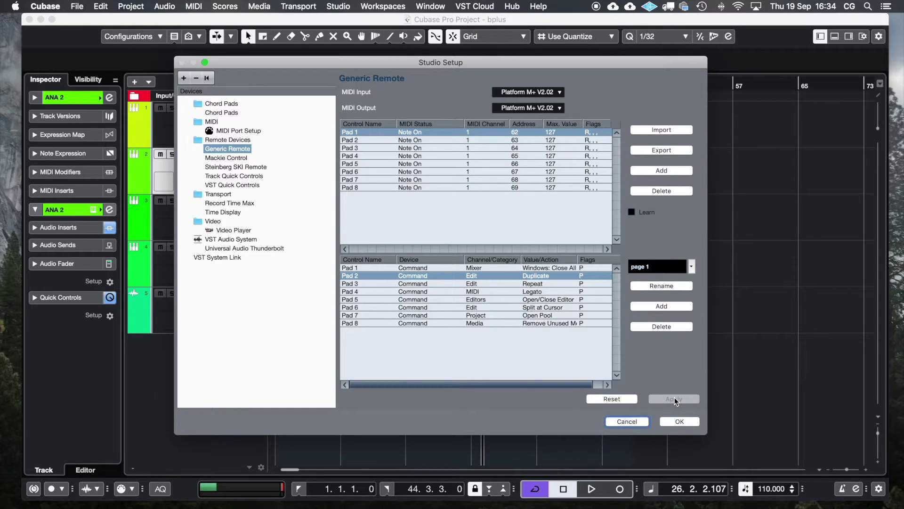
left_click(681, 421)
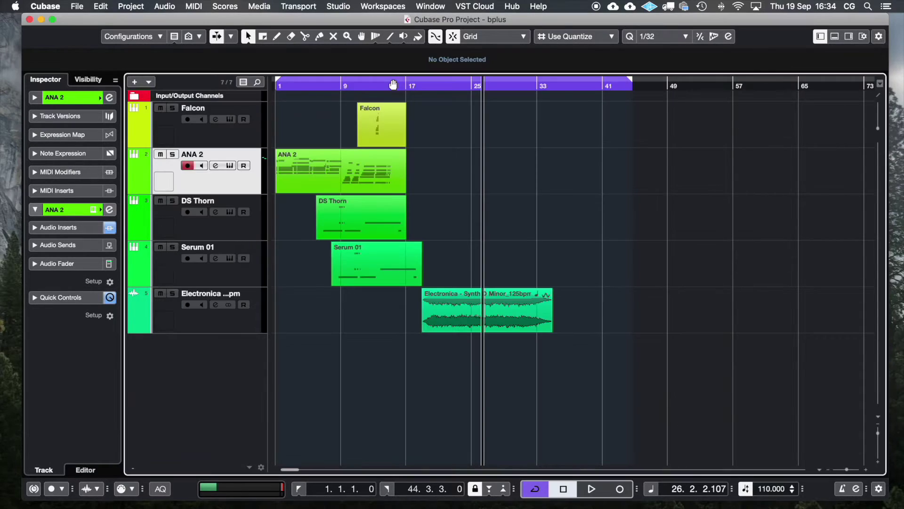
left_click(349, 9)
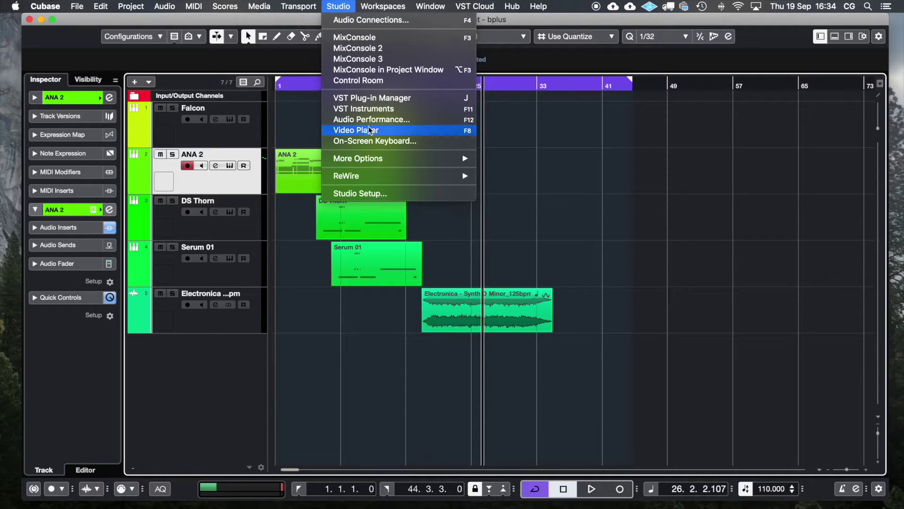
mouse_move(466, 159)
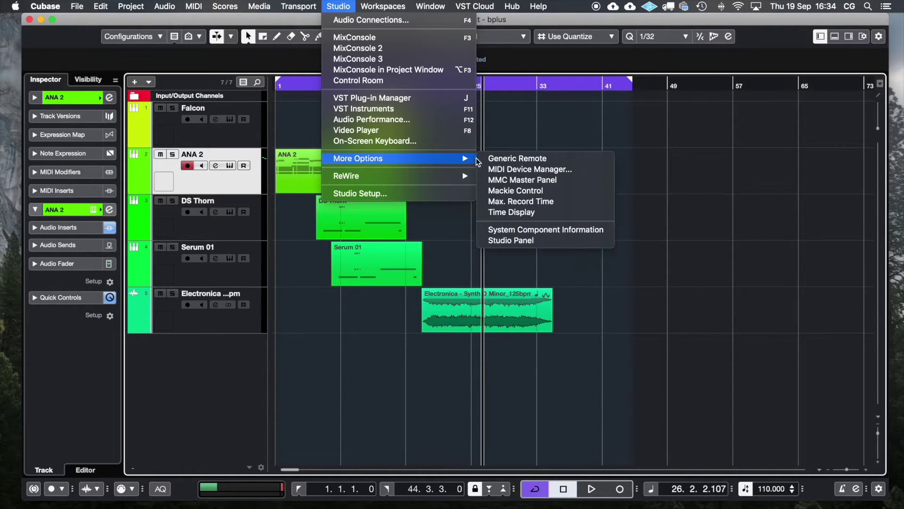
left_click(509, 157)
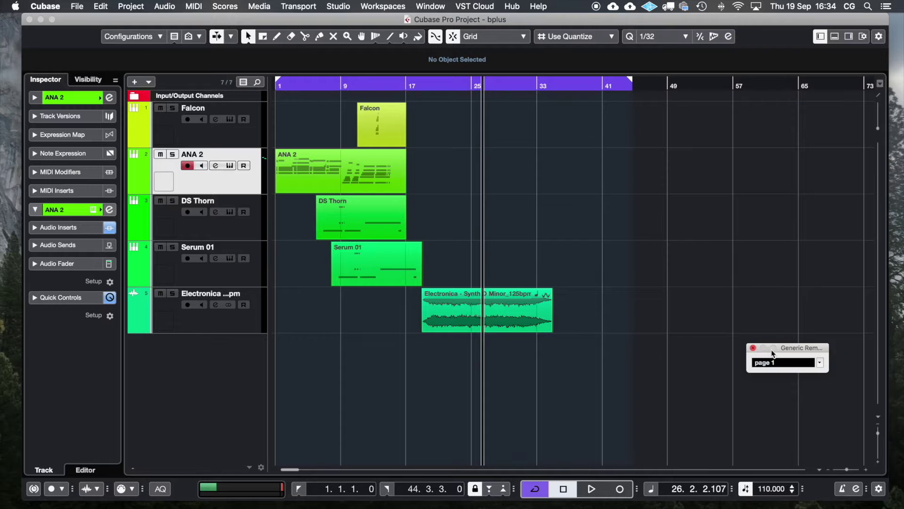
left_click_drag(775, 347, 718, 328)
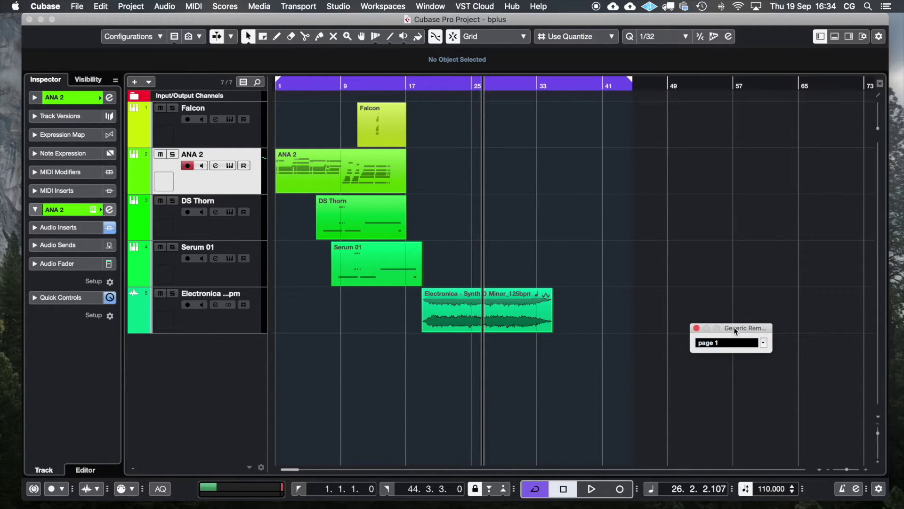
- Switch the active bank in the Generic Remote window to page 2, page 3 and back to page 1
left_click(764, 342)
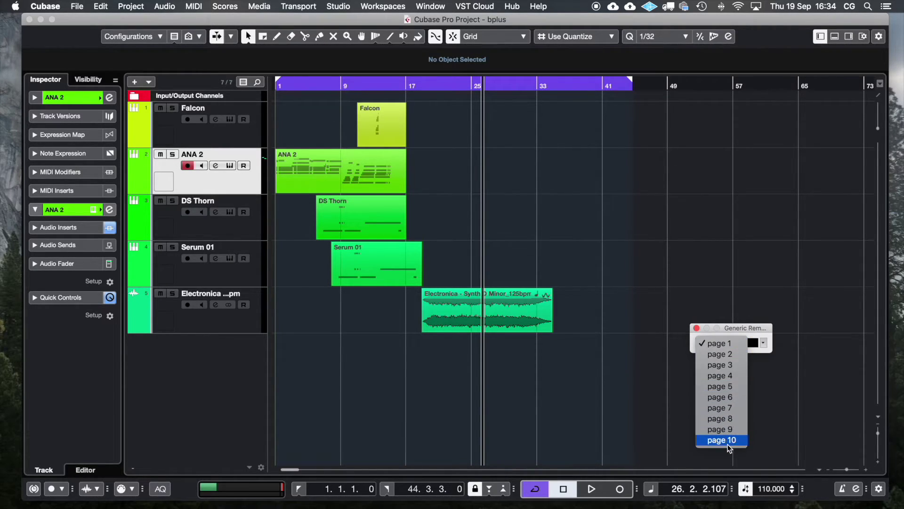
left_click(733, 361)
left_click(752, 349)
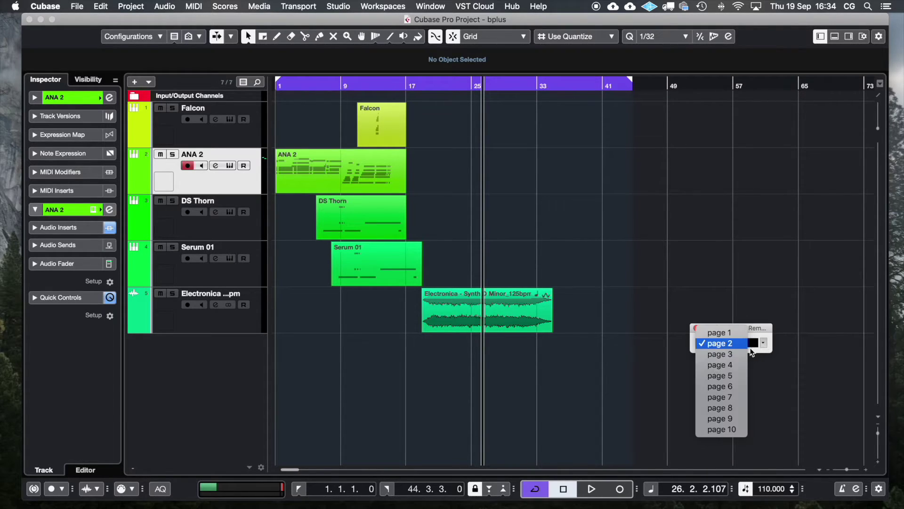
left_click(735, 354)
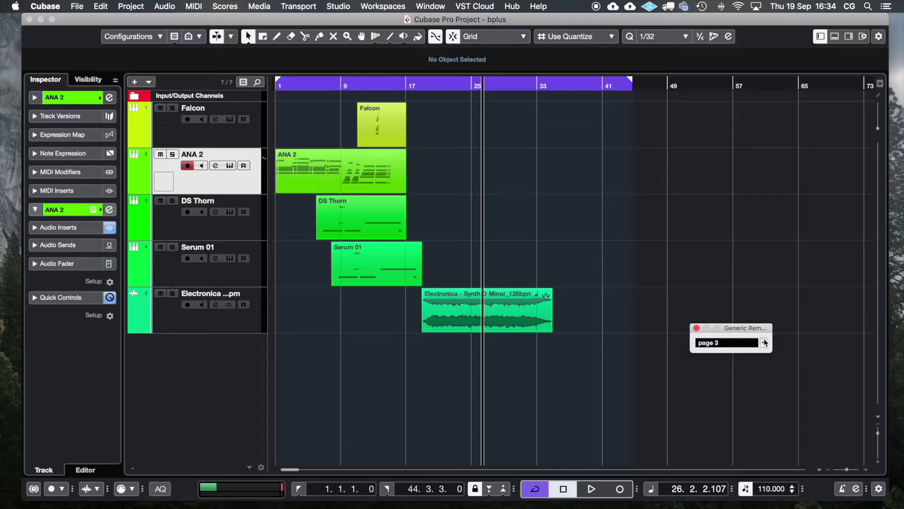
left_click(765, 343)
left_click(737, 323)
- Import the Bkeystrokes110419.xml file from the Icon files folder into the Generic Remote in Studio Setup
left_click(338, 6)
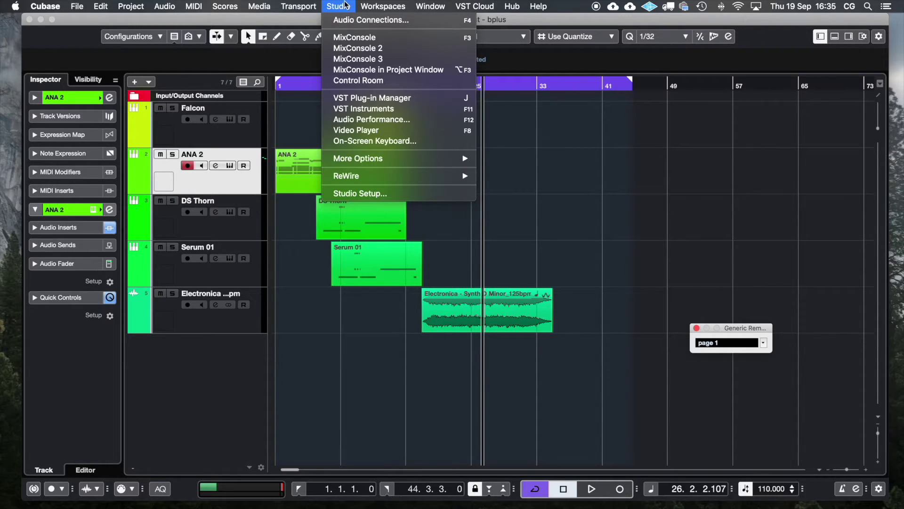
left_click(343, 191)
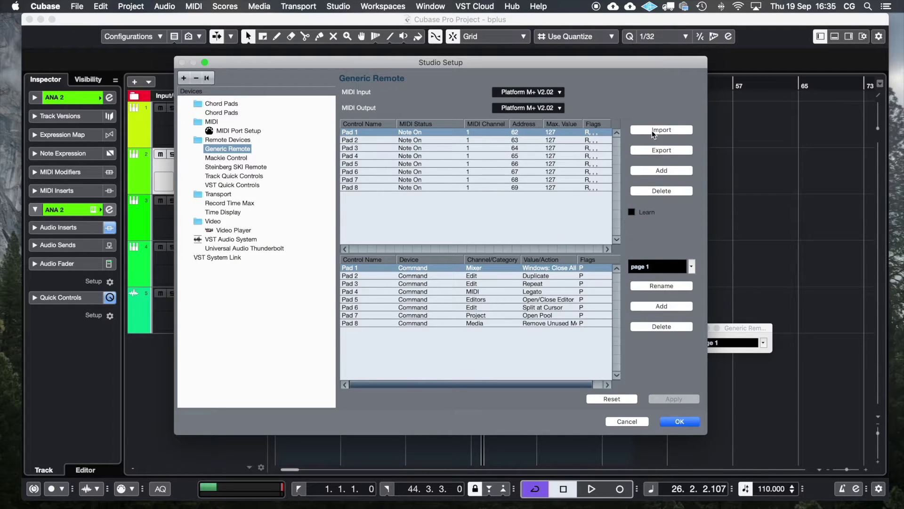
left_click(654, 132)
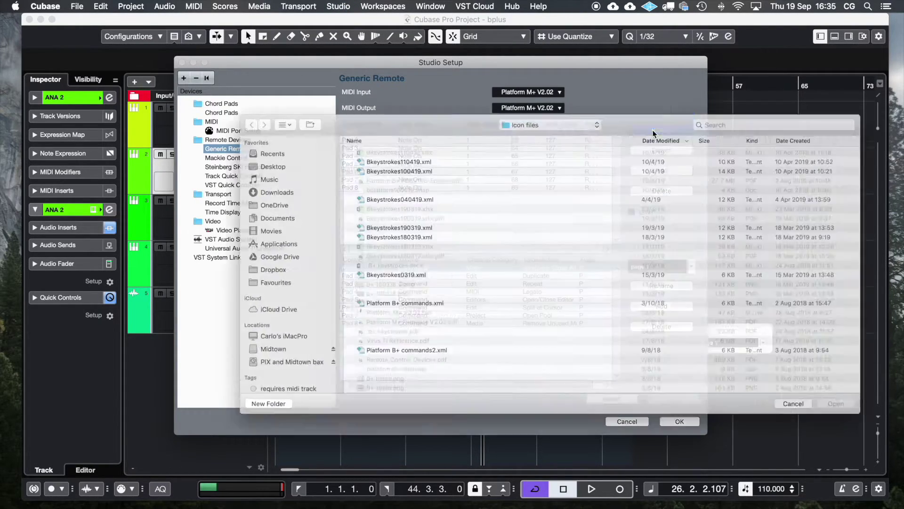
left_click(450, 149)
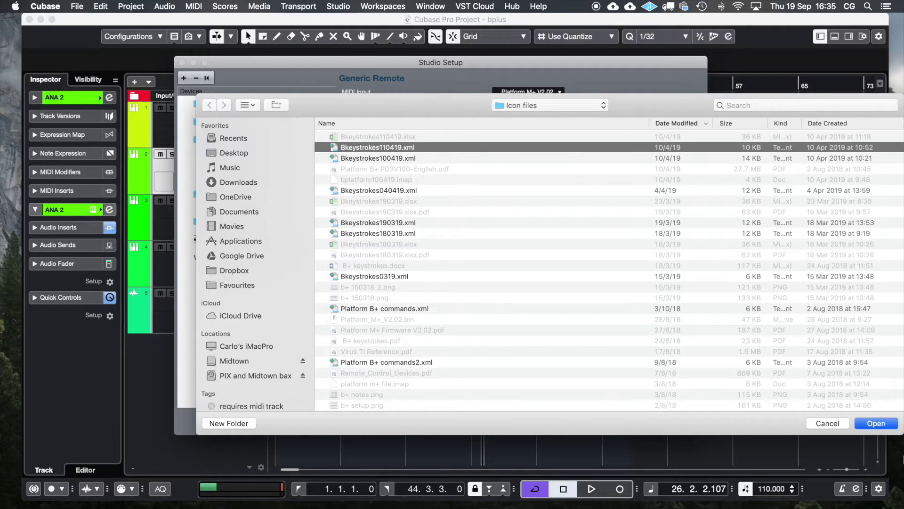
left_click(876, 423)
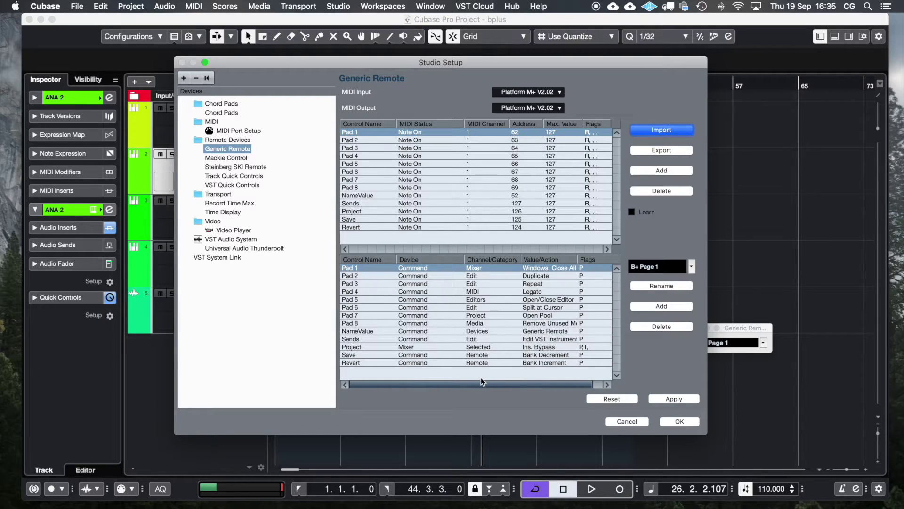
- Compare the imported pad assignments in banks B+ Page 1, 2 and 3, and accept the Studio Setup
left_click(691, 265)
left_click(688, 244)
left_click(691, 265)
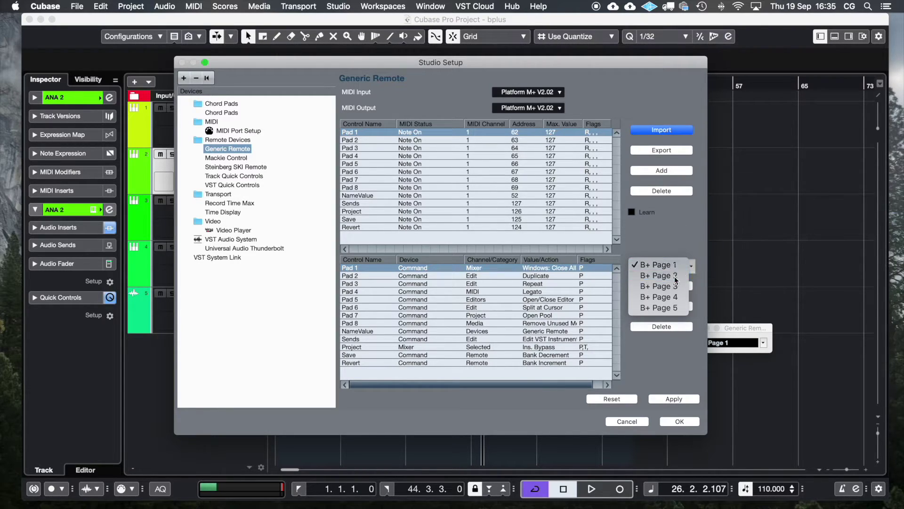
left_click(674, 276)
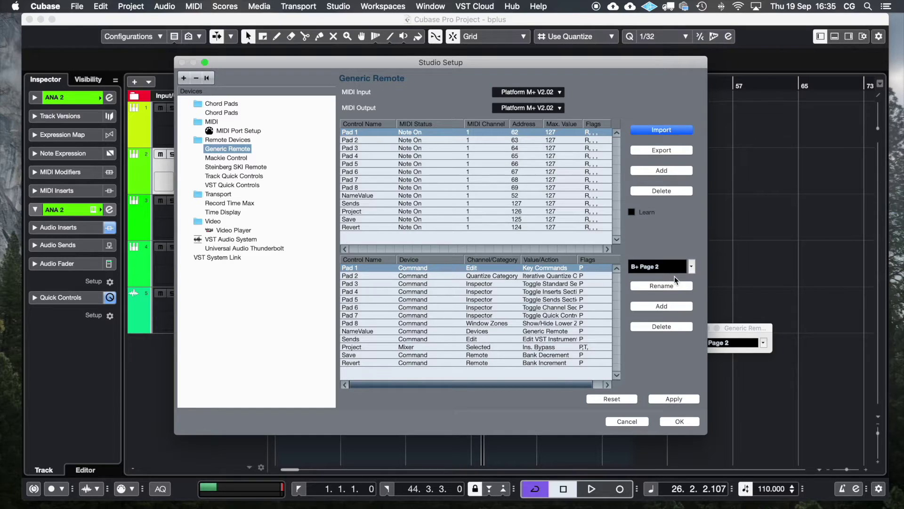
left_click(691, 266)
left_click(678, 255)
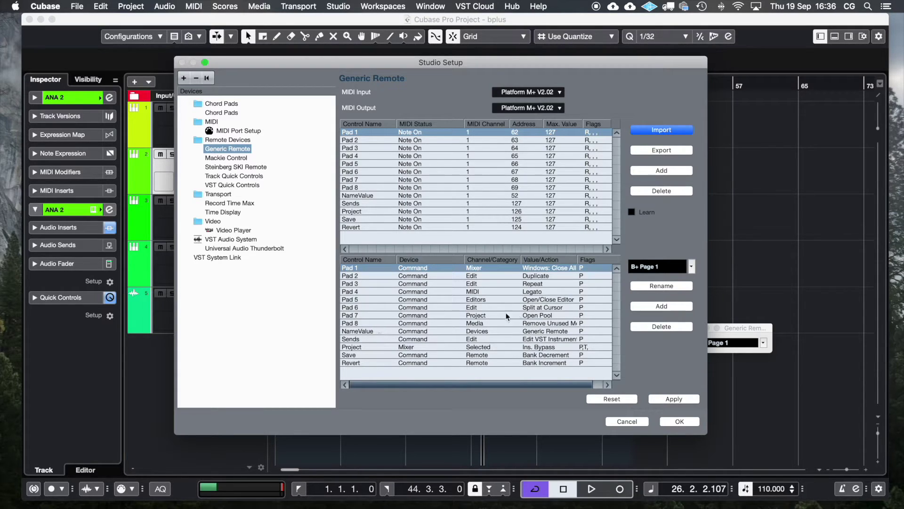
left_click(691, 267)
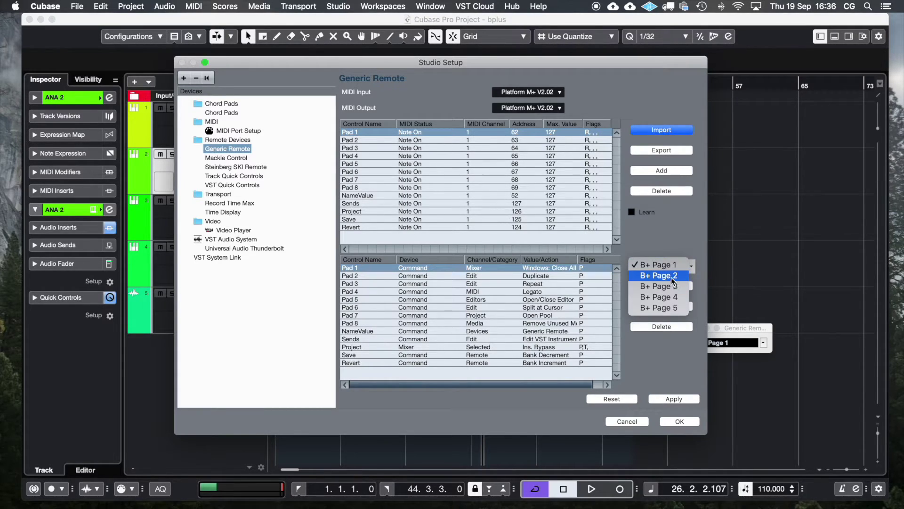
left_click(671, 276)
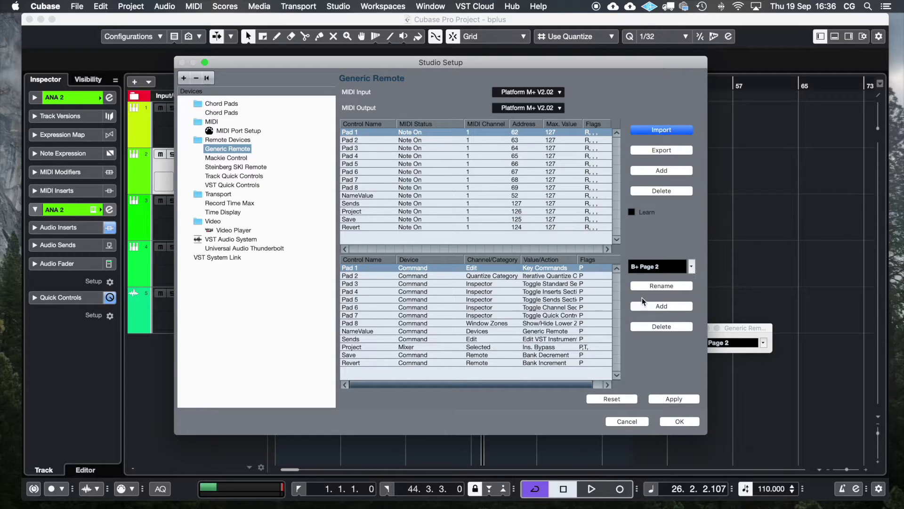
left_click(682, 266)
left_click(671, 278)
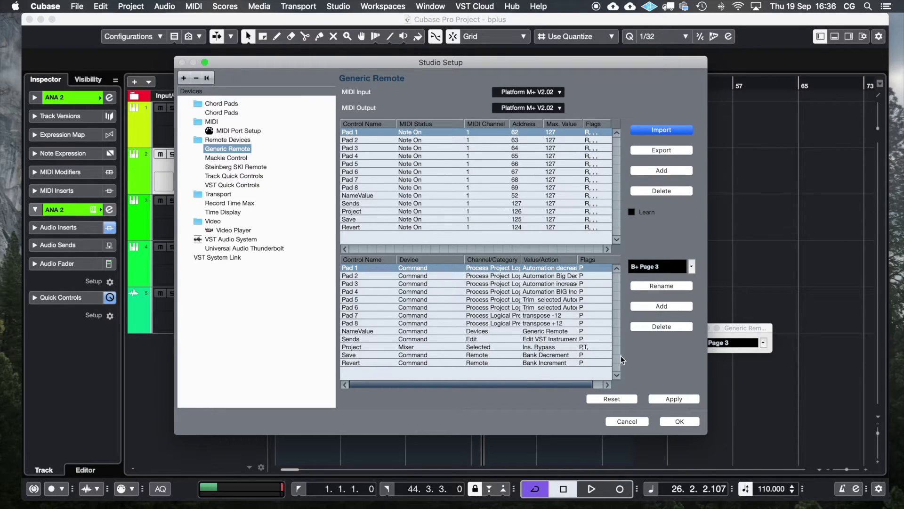
left_click(679, 419)
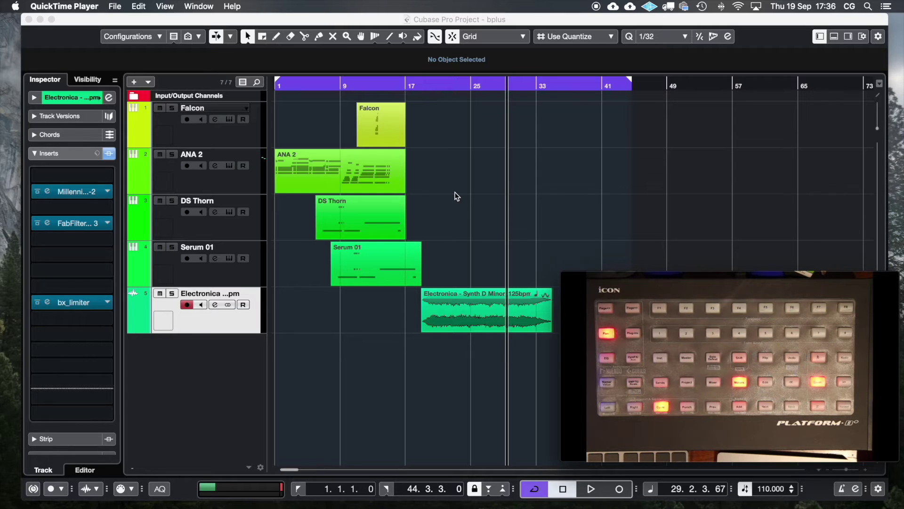
- Switch to the Platform B+ iMap software and set its control mode to 4) User Defined (MCP)
left_click(719, 500)
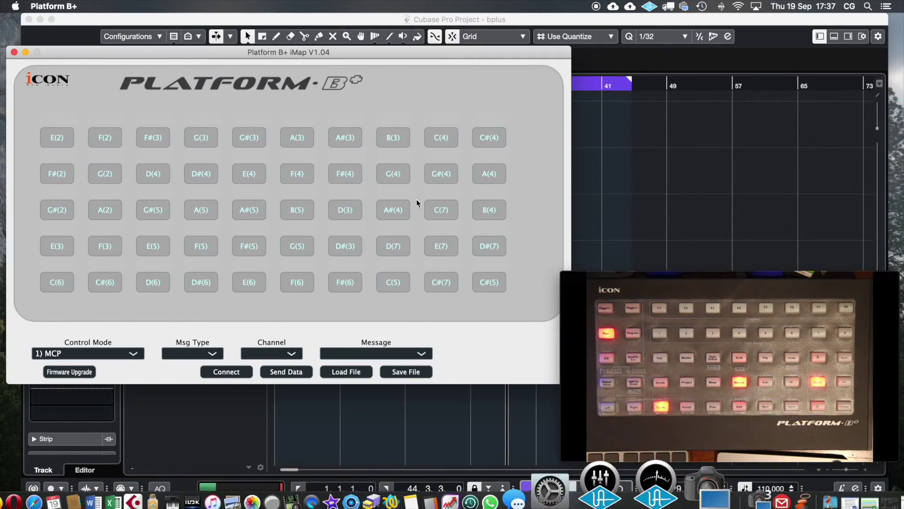
left_click_drag(389, 54, 391, 45)
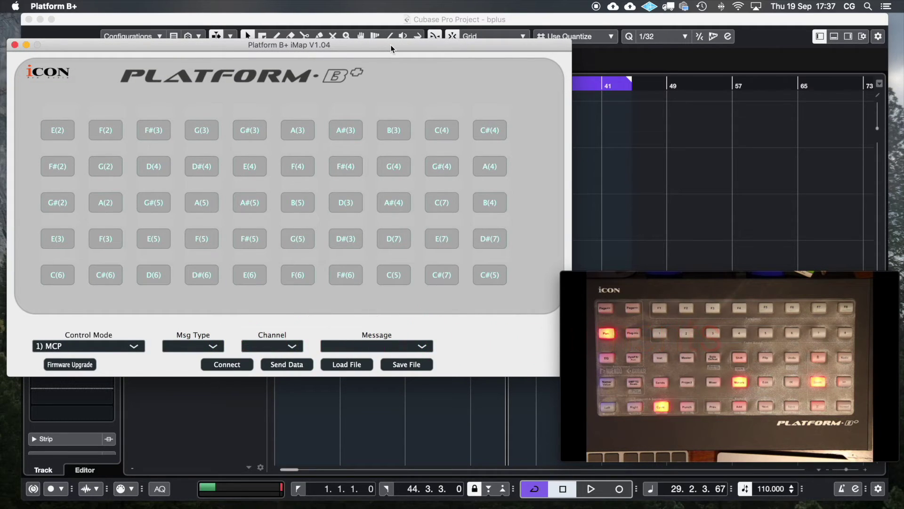
left_click(134, 347)
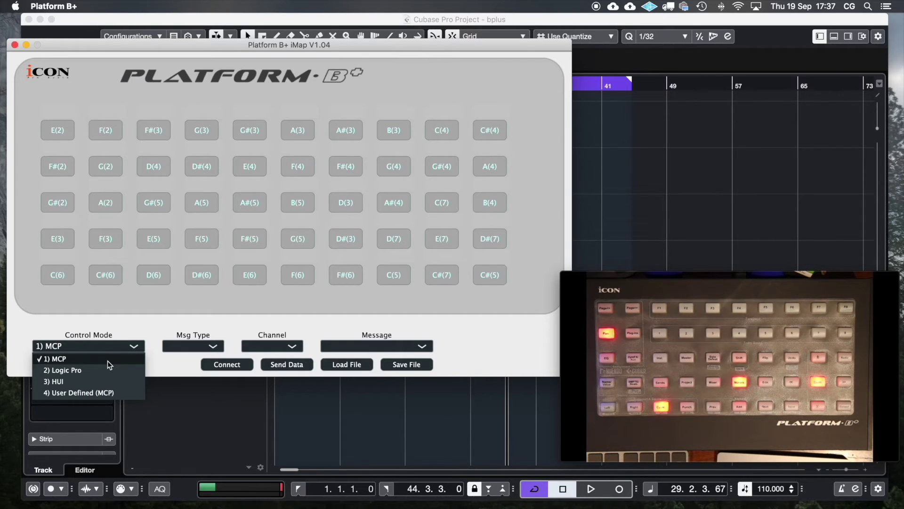
left_click(95, 393)
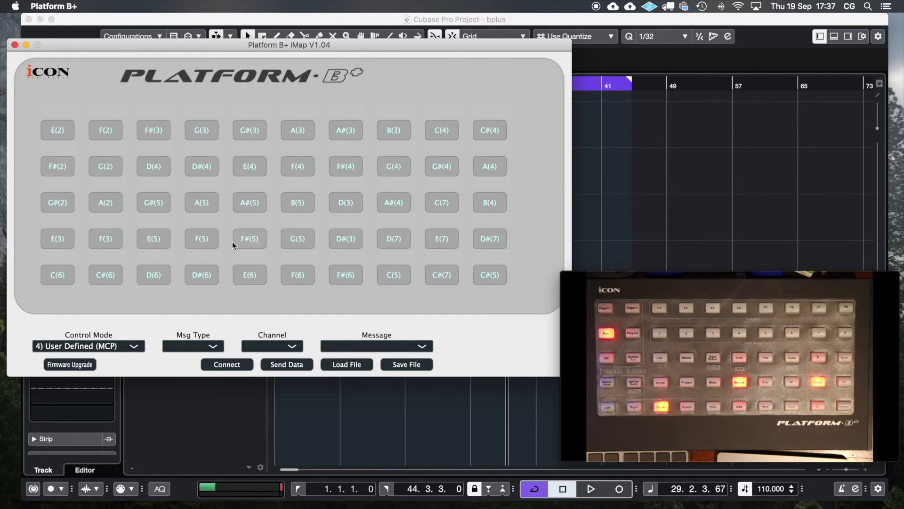
- Select the E(5) button and look through its available note messages up to 127) G(9), leaving the list without choosing one
left_click(152, 239)
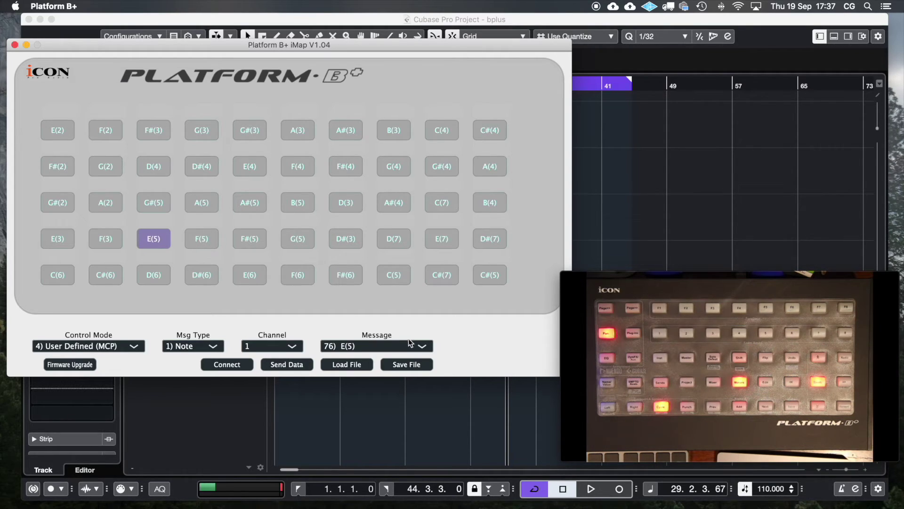
left_click(422, 342)
scroll(394, 471, "down", 10)
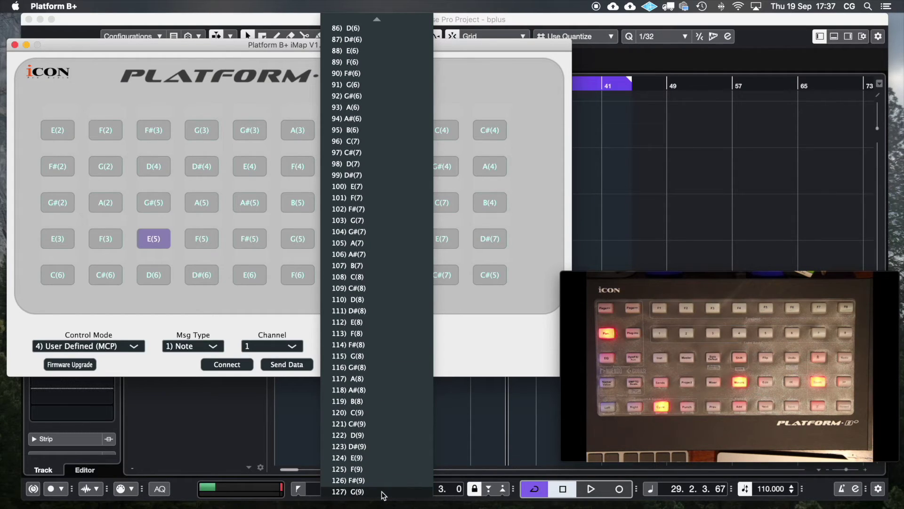
left_click(496, 297)
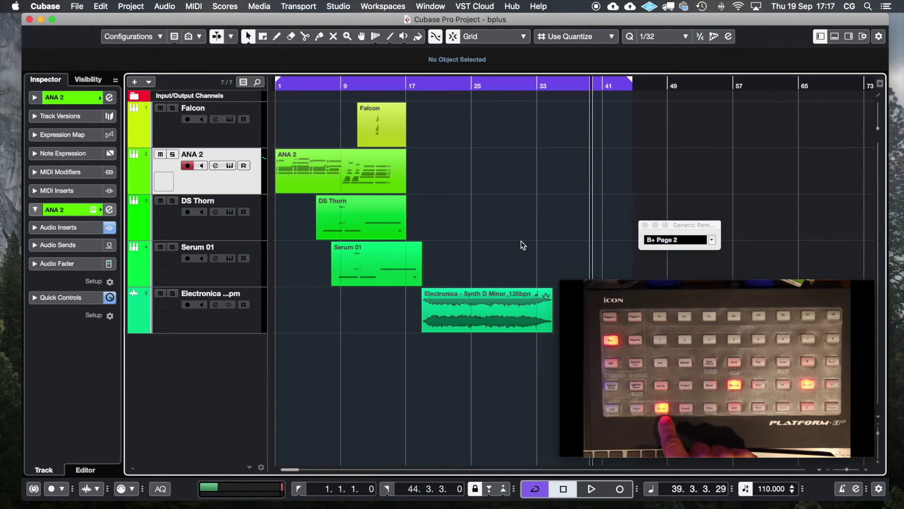
- Show the Electronica audio track's inserts in the Inspector and open the bank list in the Generic Remote window
left_click(251, 325)
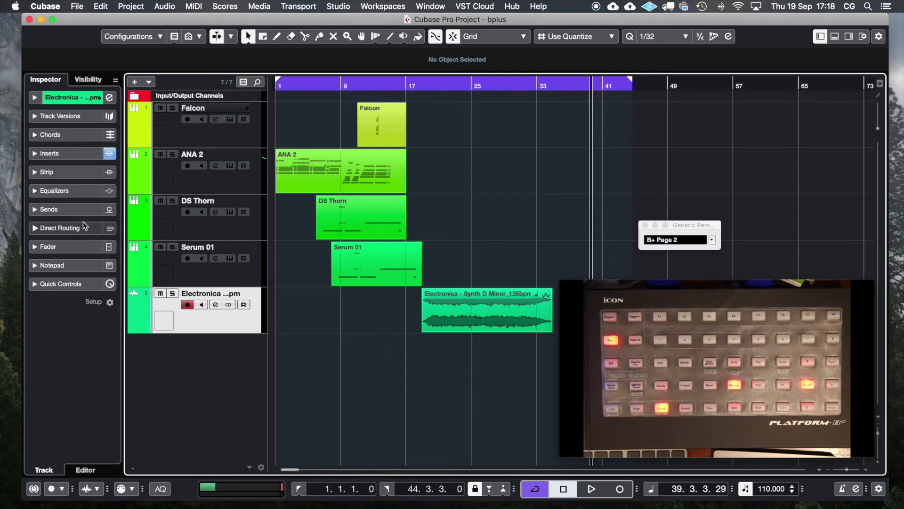
left_click(34, 154)
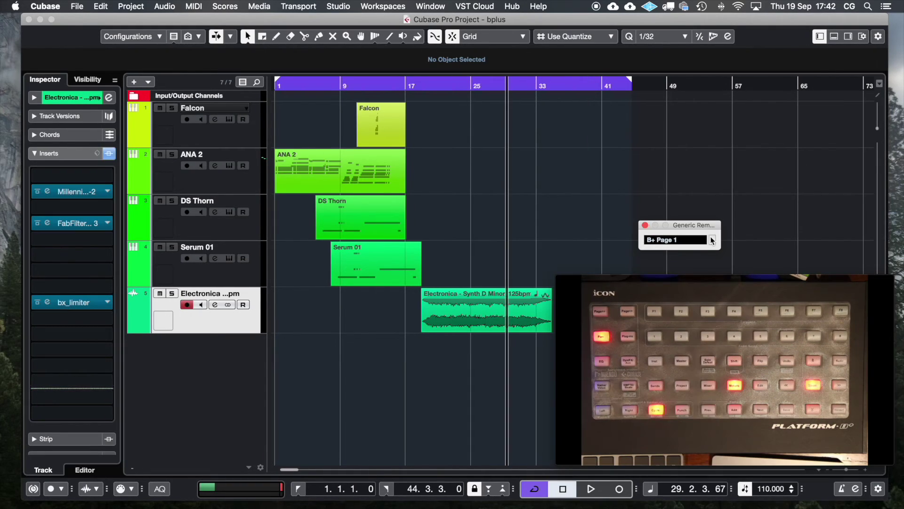
left_click(712, 240)
left_click(701, 227)
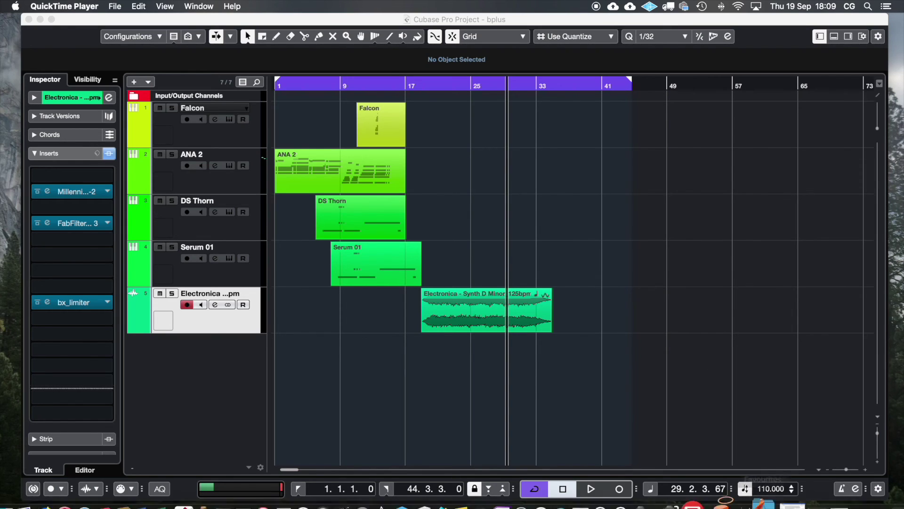
- Switch to the Bkeystrokes110419 workbook in Excel, examine the button layout for each bank, and make the window full screen
mouse_move(812, 479)
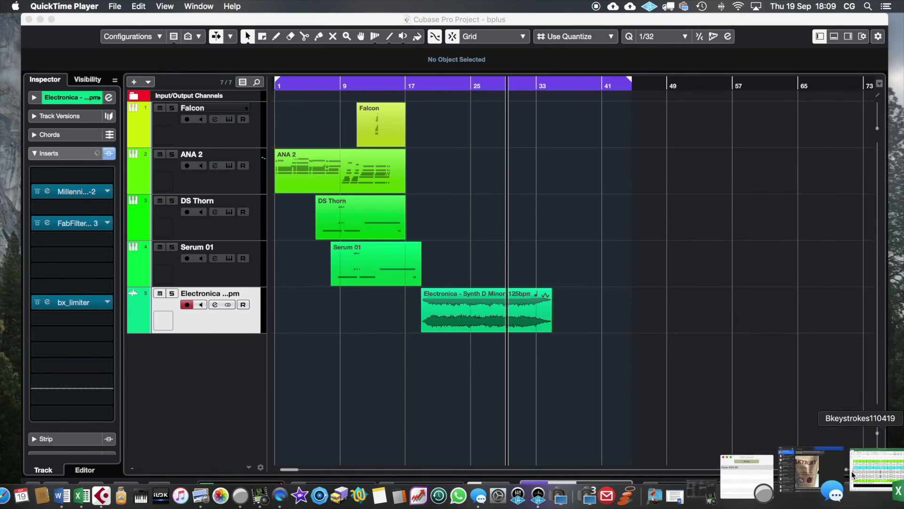
left_click(854, 471)
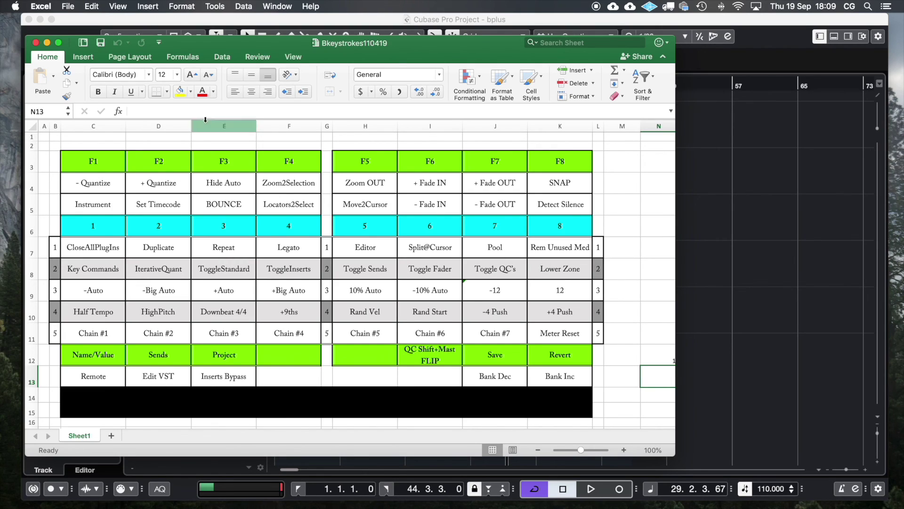
left_click(47, 42)
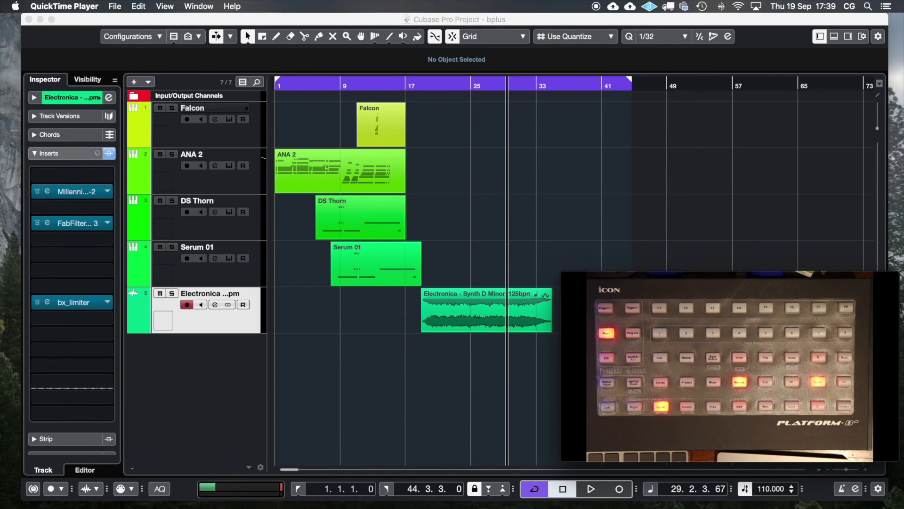